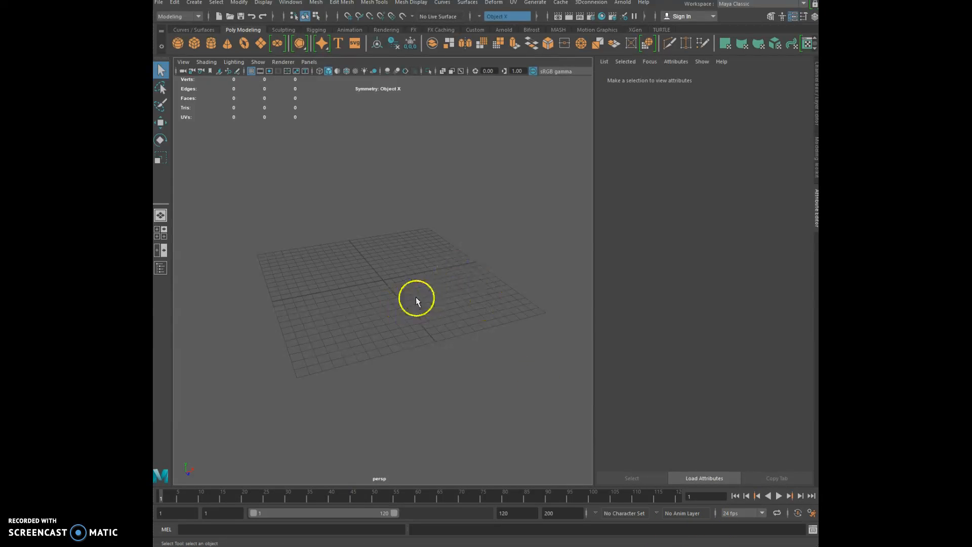
# Step: Switch the menu set from Modeling to Rigging
pyautogui.click(199, 18)
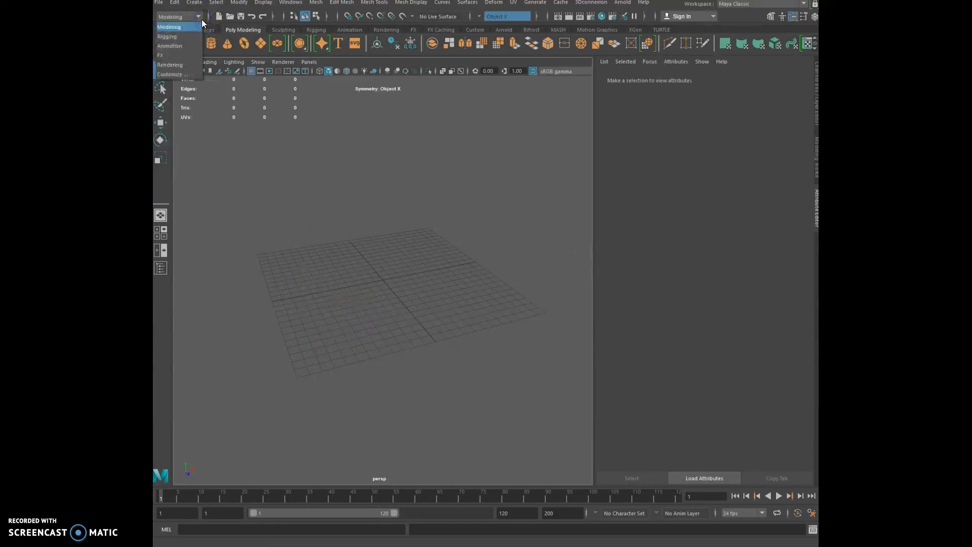
pyautogui.click(172, 37)
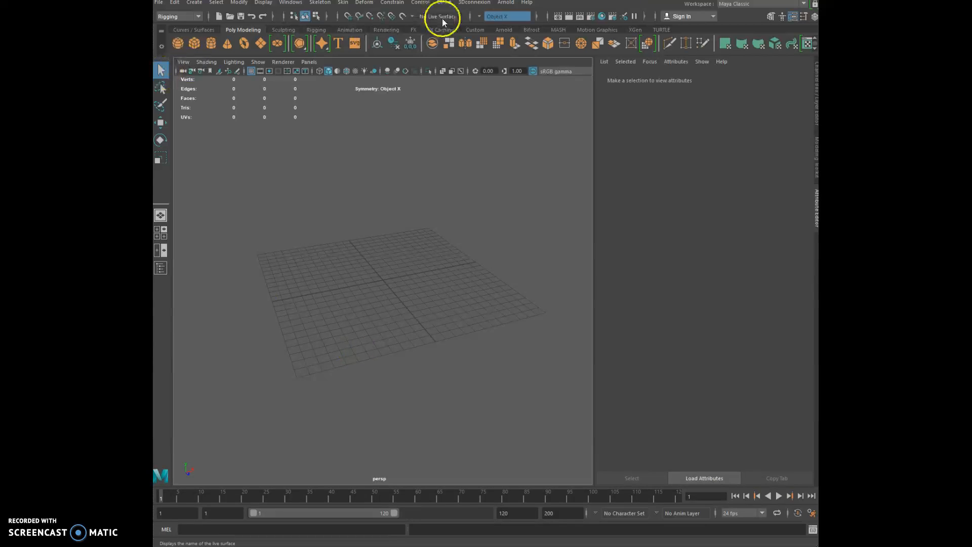
# Step: Place a trial chain of four joints across the perspective grid with Create Joints, and undo it
pyautogui.click(324, 7)
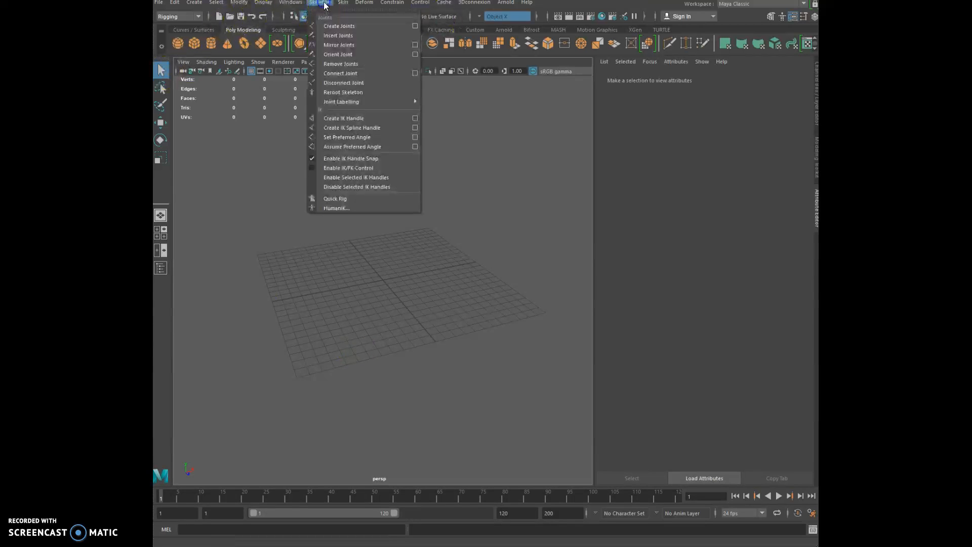
pyautogui.click(342, 28)
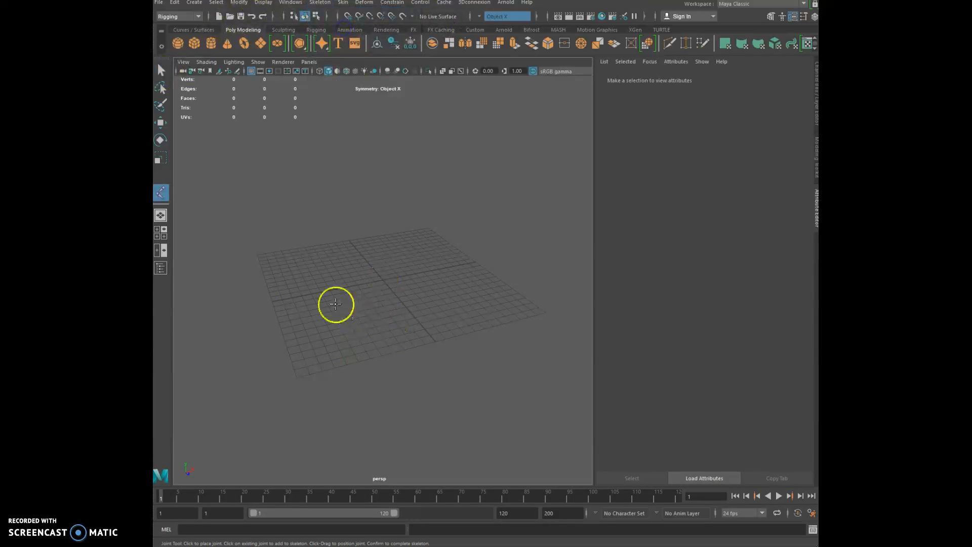
pyautogui.click(398, 265)
pyautogui.click(324, 262)
pyautogui.click(312, 302)
pyautogui.click(219, 307)
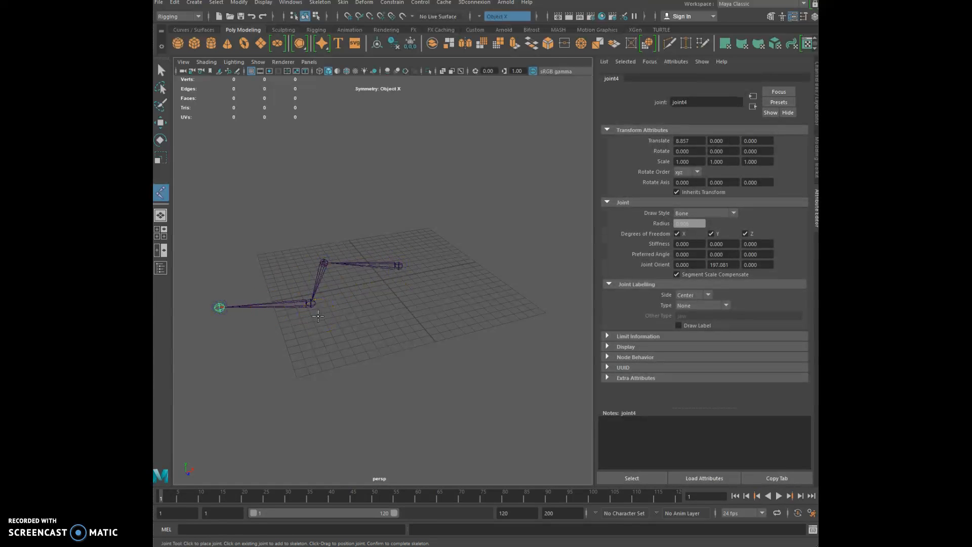
pyautogui.hotkey('ctrl', 'z')
pyautogui.hotkey('ctrl', 'z')
pyautogui.hotkey('ctrl', 'z')
pyautogui.hotkey('ctrl', 'z')
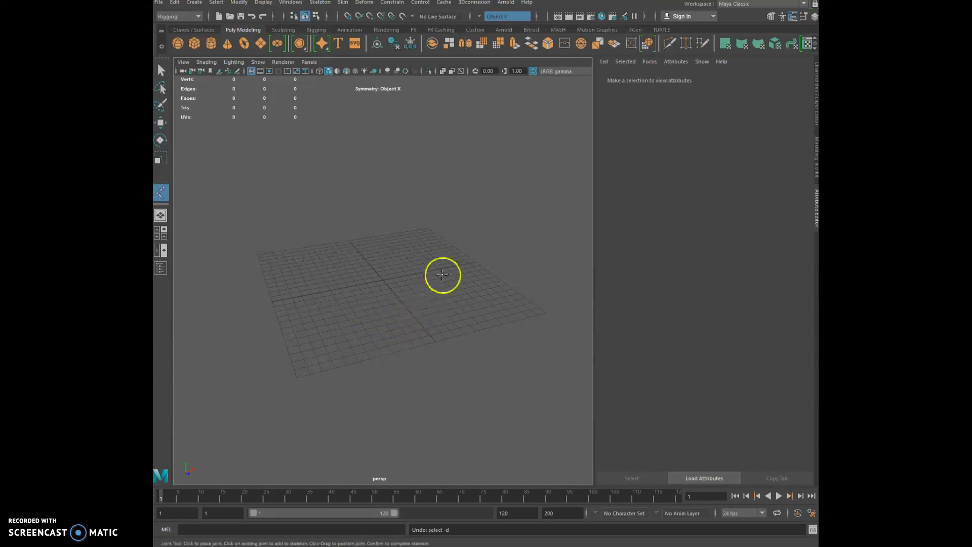
# Step: Create a tall polygon cylinder near the centre of the grid, about 1.16 in radius and 11.23 high
pyautogui.press('space')
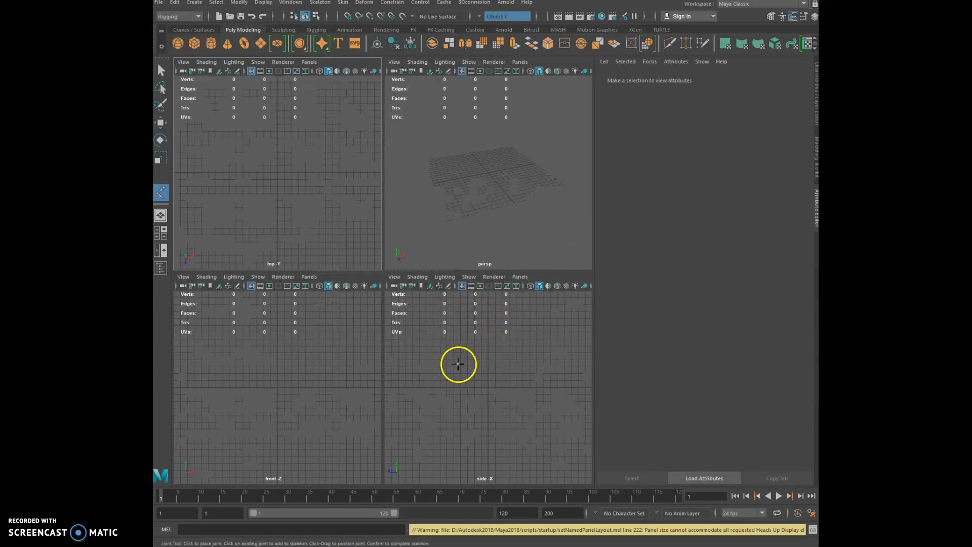
pyautogui.press('space')
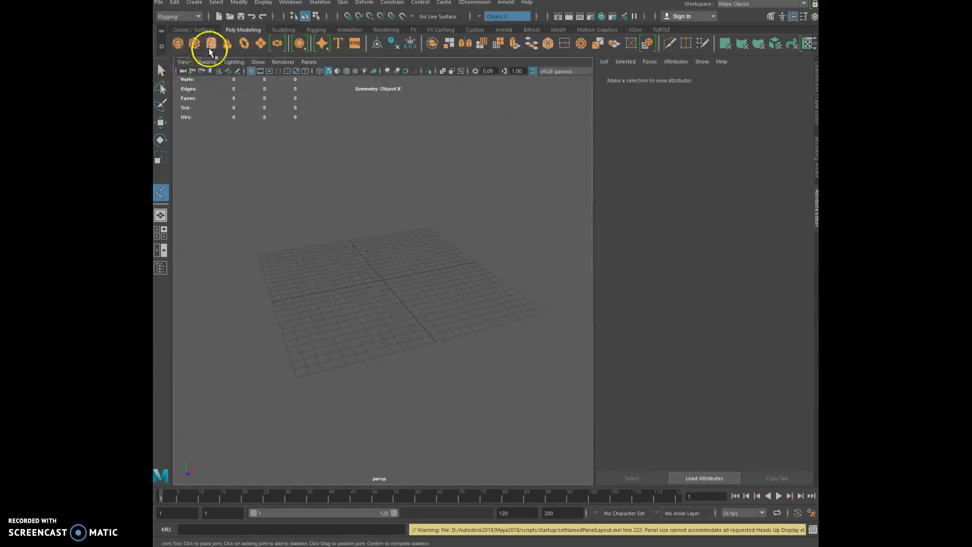
pyautogui.moveTo(373, 276); pyautogui.dragTo(376, 176)
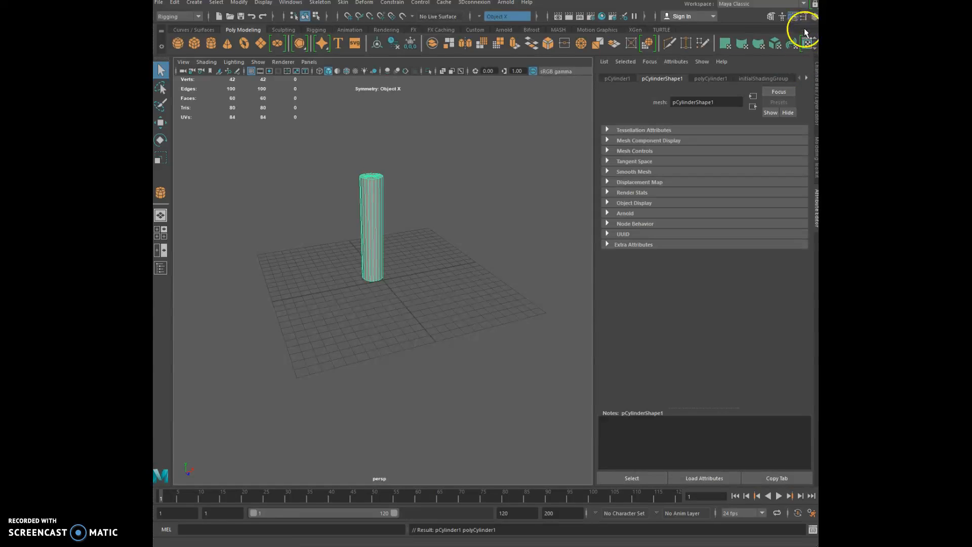
# Step: Show the cylinder's channel values and set its Subdivisions Height to 2
pyautogui.click(813, 17)
pyautogui.click(812, 17)
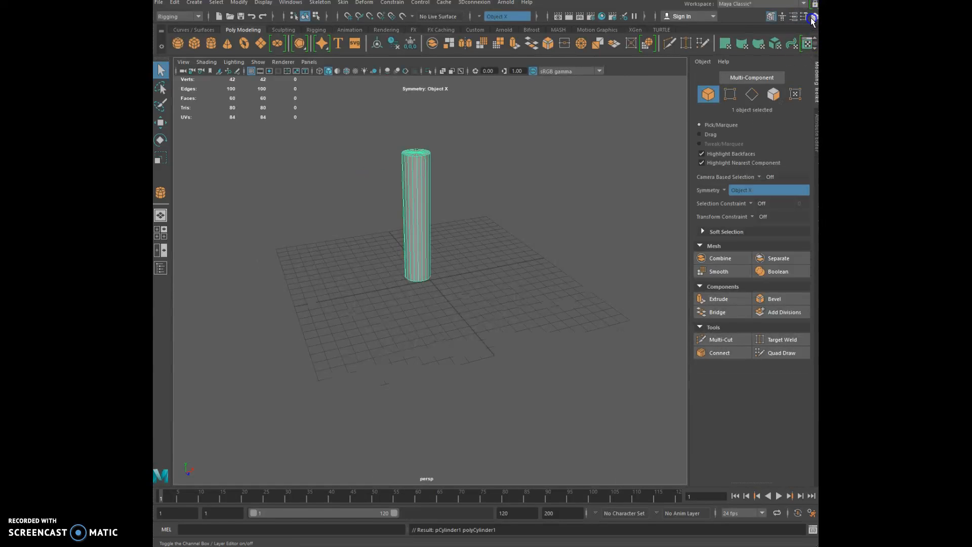
pyautogui.click(812, 18)
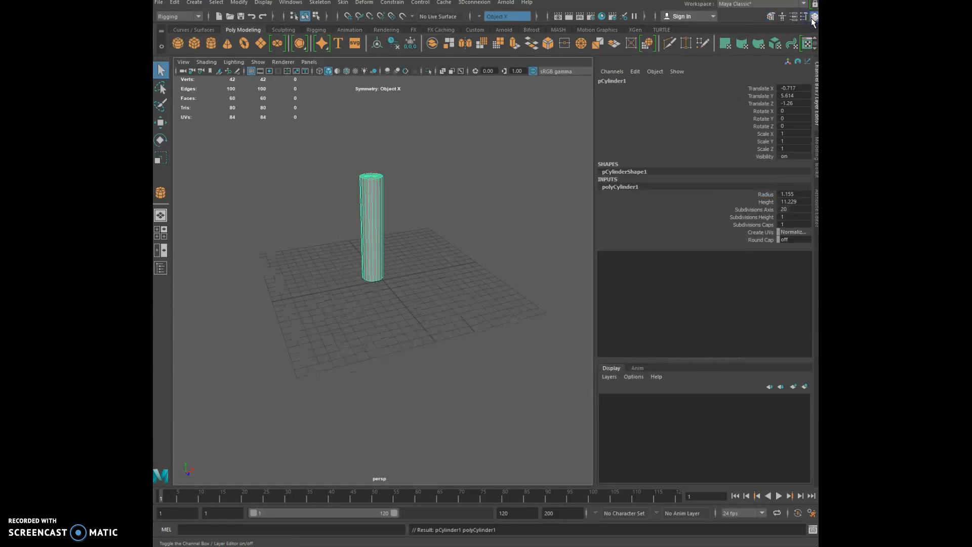
pyautogui.click(791, 216)
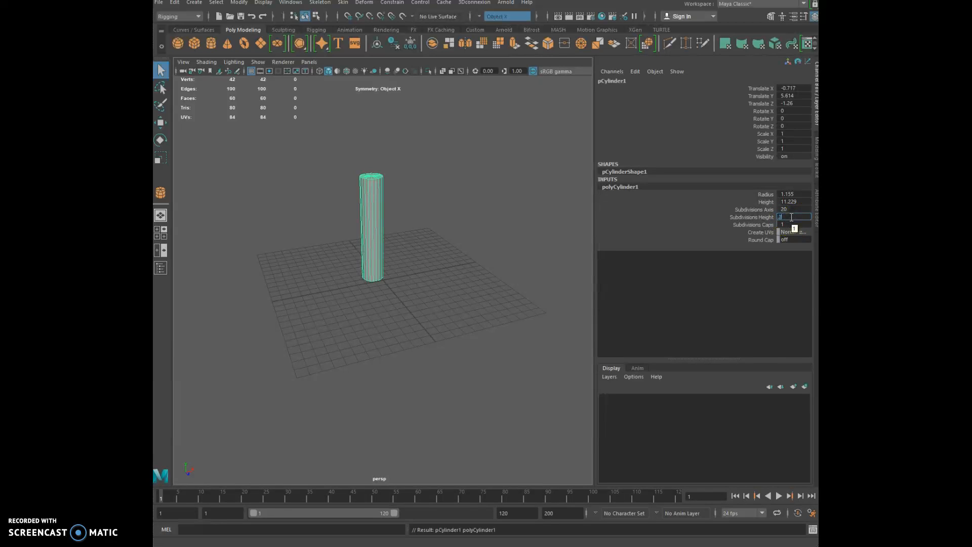
pyautogui.press('Return')
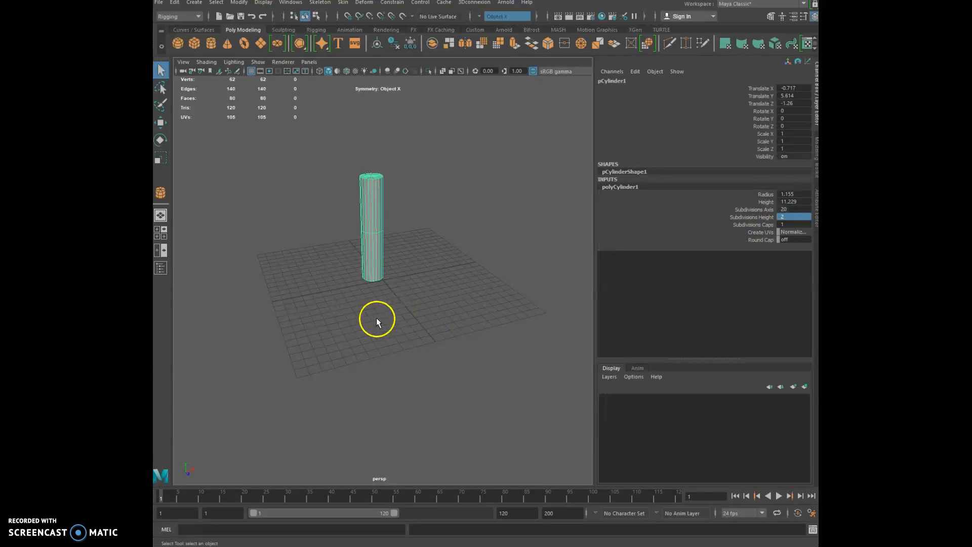
# Step: Turn on X-Ray Joints shading in the perspective view
pyautogui.keyDown('alt'); pyautogui.moveTo(394, 322); pyautogui.dragTo(332, 276); pyautogui.keyUp('alt')
pyautogui.keyDown('alt'); pyautogui.moveTo(369, 281); pyautogui.dragTo(384, 279, button='right'); pyautogui.keyUp('alt')
pyautogui.keyDown('alt'); pyautogui.moveTo(375, 278); pyautogui.dragTo(409, 353, button='middle'); pyautogui.keyUp('alt')
pyautogui.keyDown('alt'); pyautogui.moveTo(409, 354); pyautogui.dragTo(451, 336); pyautogui.keyUp('alt')
pyautogui.click(200, 61)
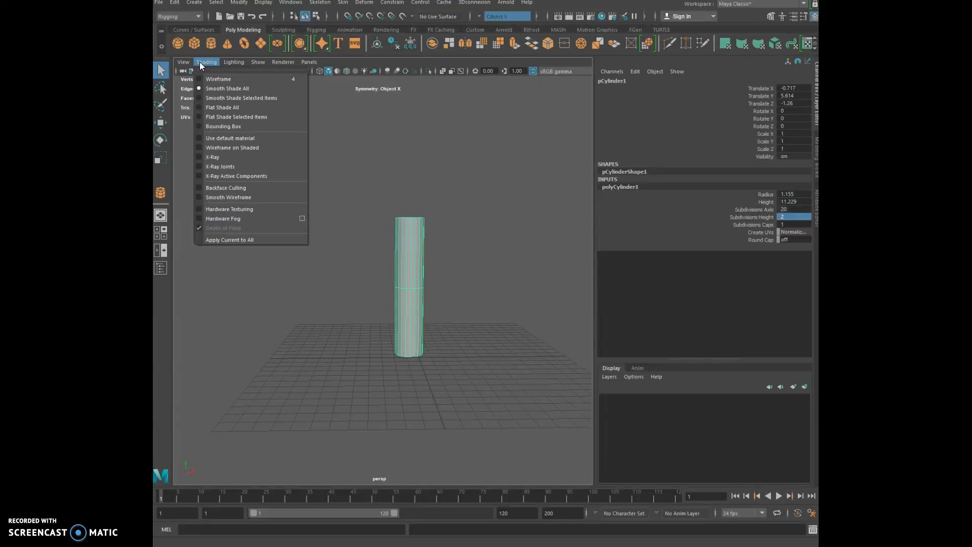
pyautogui.click(223, 166)
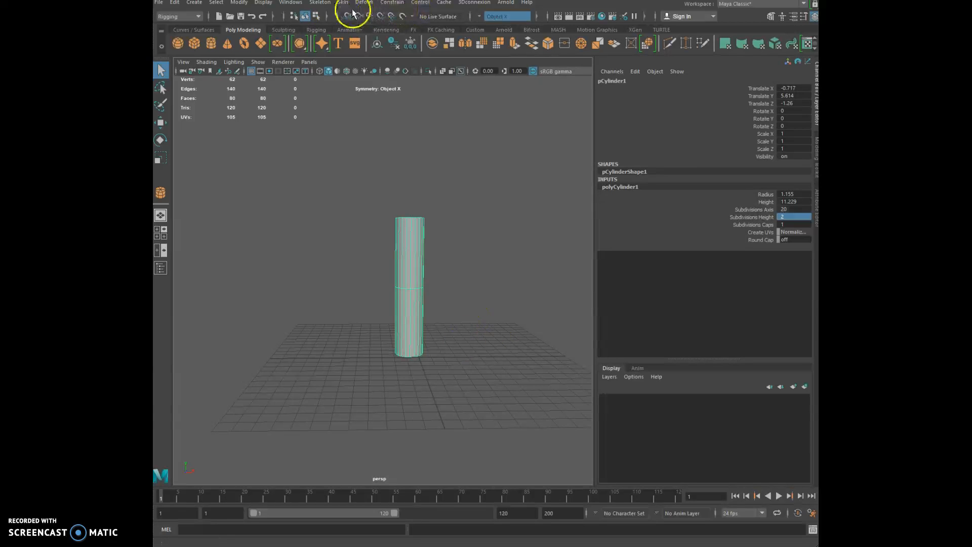
# Step: Try placing a two-joint bone on the cylinder in the perspective view, inspect it from above, and undo it
pyautogui.click(320, 3)
pyautogui.click(330, 26)
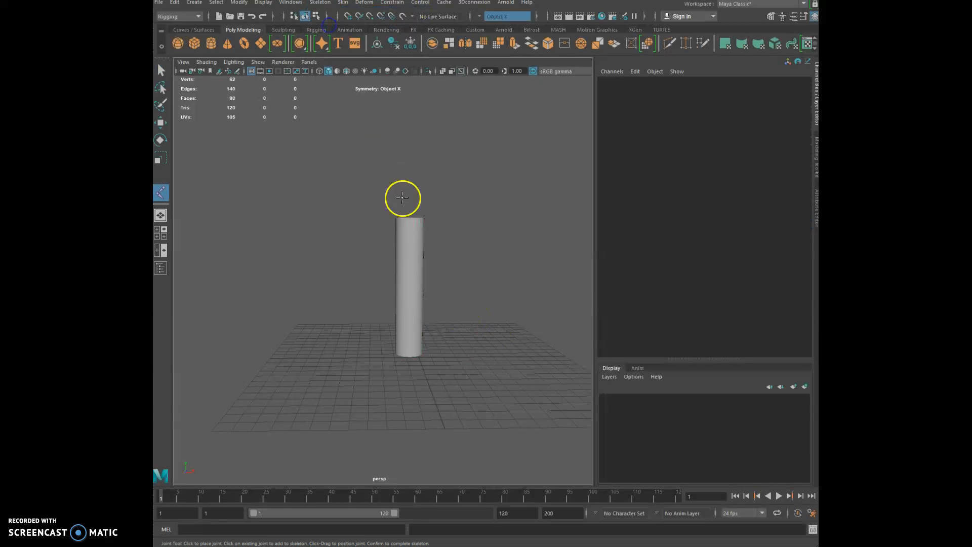
pyautogui.click(411, 282)
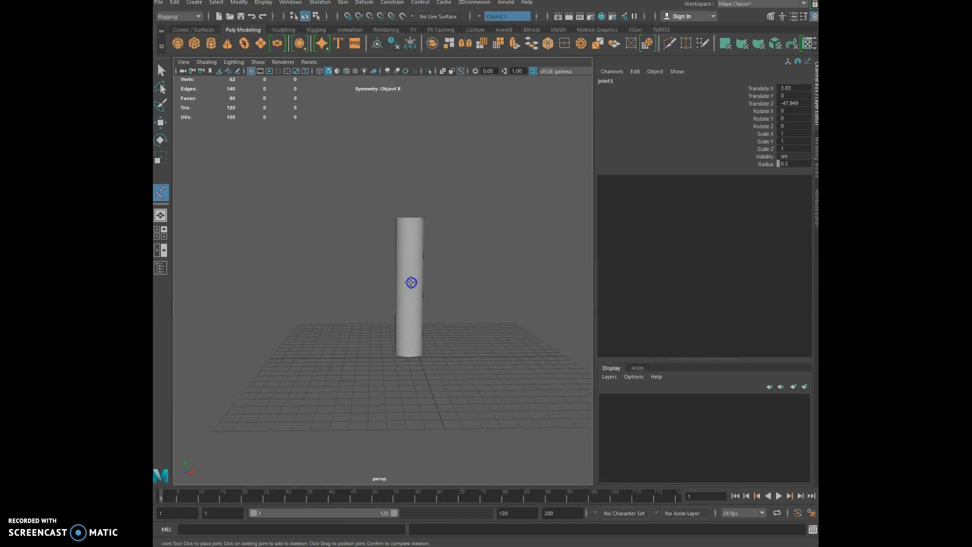
pyautogui.click(395, 370)
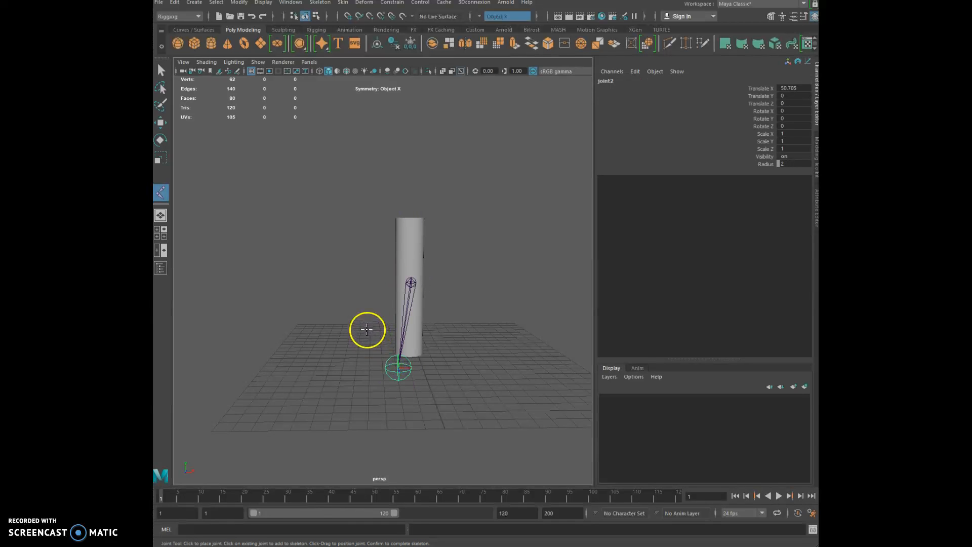
pyautogui.press('Return')
pyautogui.keyDown('alt'); pyautogui.moveTo(372, 324); pyautogui.dragTo(368, 345); pyautogui.keyUp('alt')
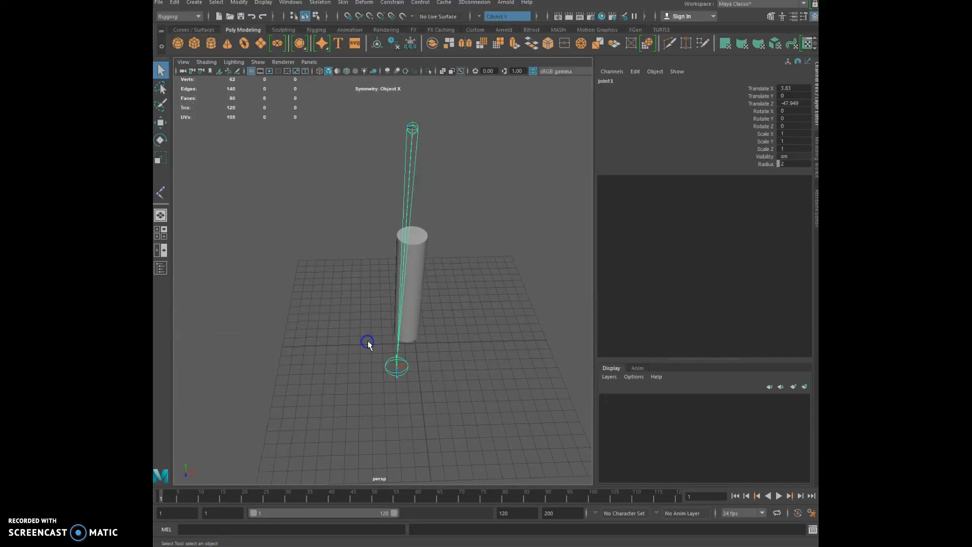
pyautogui.hotkey('ctrl', 'z')
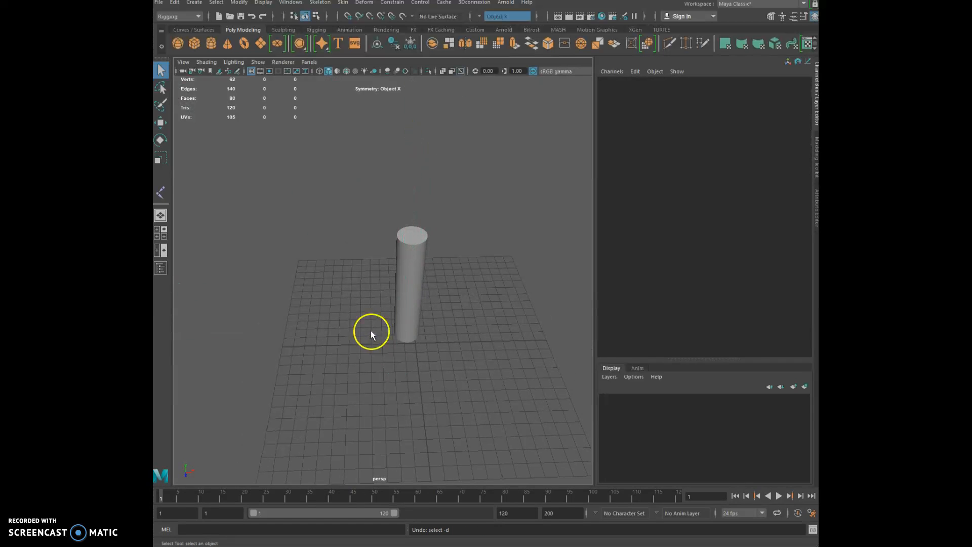
# Step: Show the side view full size and turn on Wireframe on Shaded so the cylinder's edges are drawn
pyautogui.keyDown('alt'); pyautogui.moveTo(417, 347); pyautogui.dragTo(449, 304); pyautogui.keyUp('alt')
pyautogui.press('space')
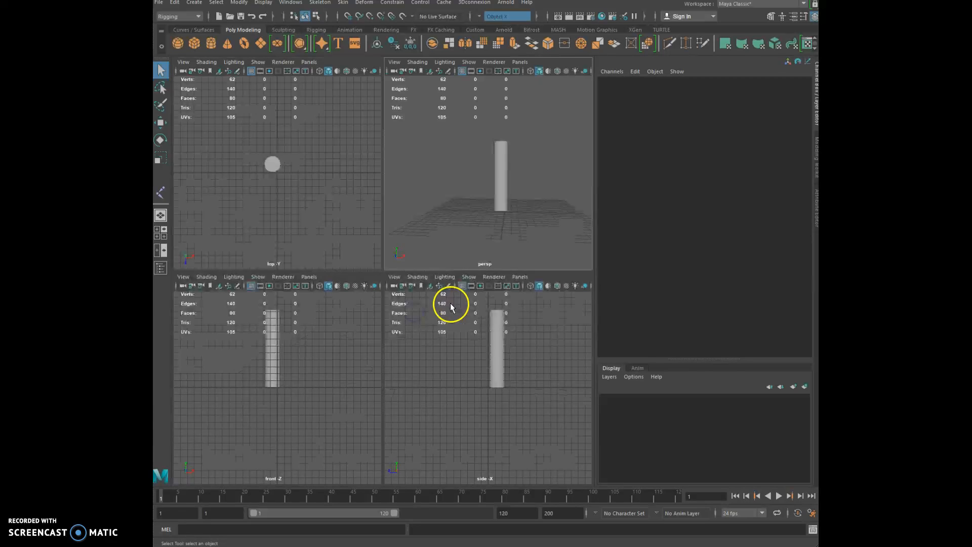
pyautogui.press('space')
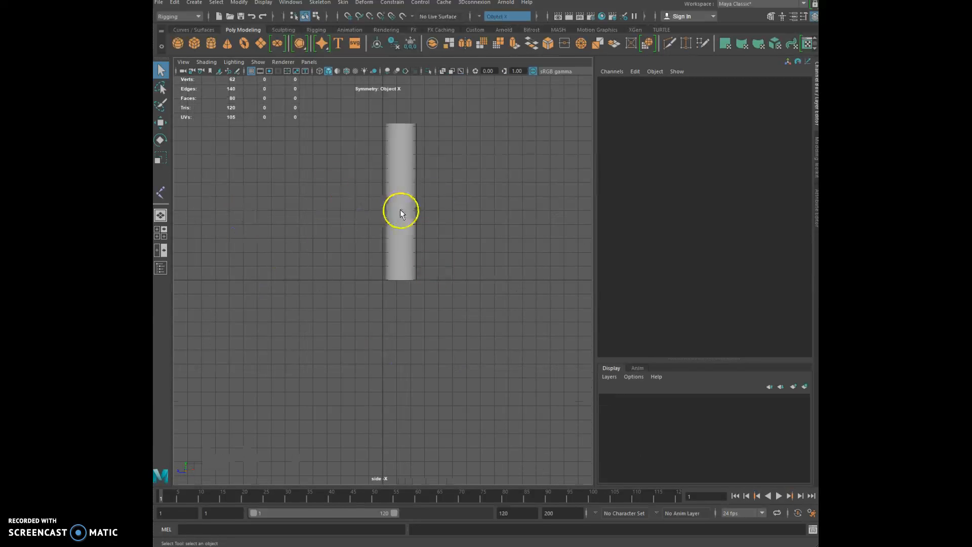
pyautogui.keyDown('alt'); pyautogui.moveTo(412, 211); pyautogui.dragTo(407, 275, button='middle'); pyautogui.keyUp('alt')
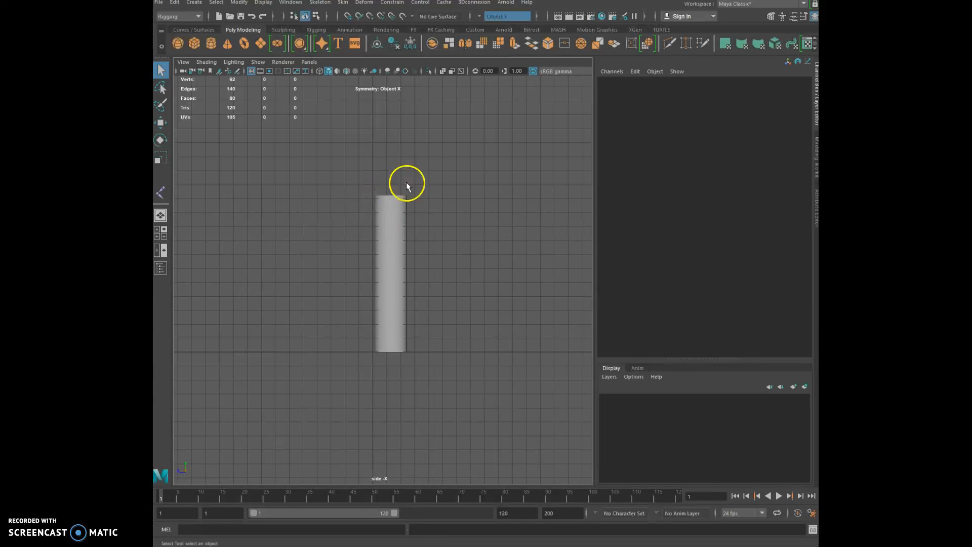
pyautogui.click(199, 62)
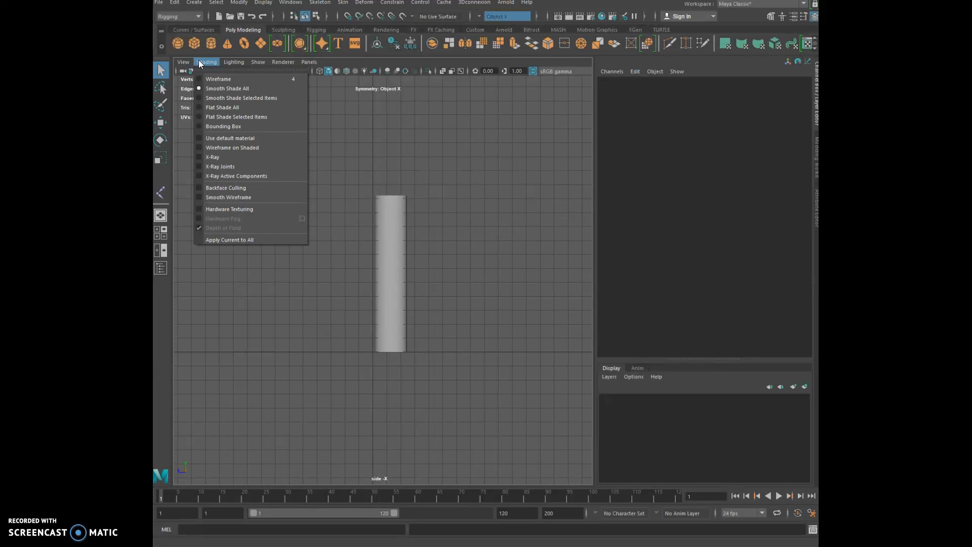
pyautogui.click(215, 150)
pyautogui.scroll(3, 395, 258)
pyautogui.scroll(-3, 395, 258)
pyautogui.click(323, 254)
pyautogui.click(395, 217)
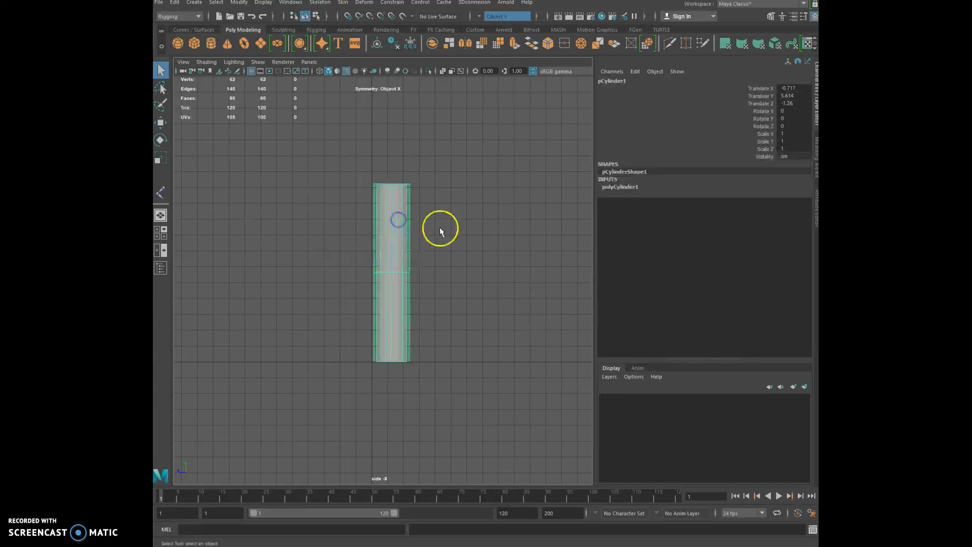
pyautogui.click(310, 217)
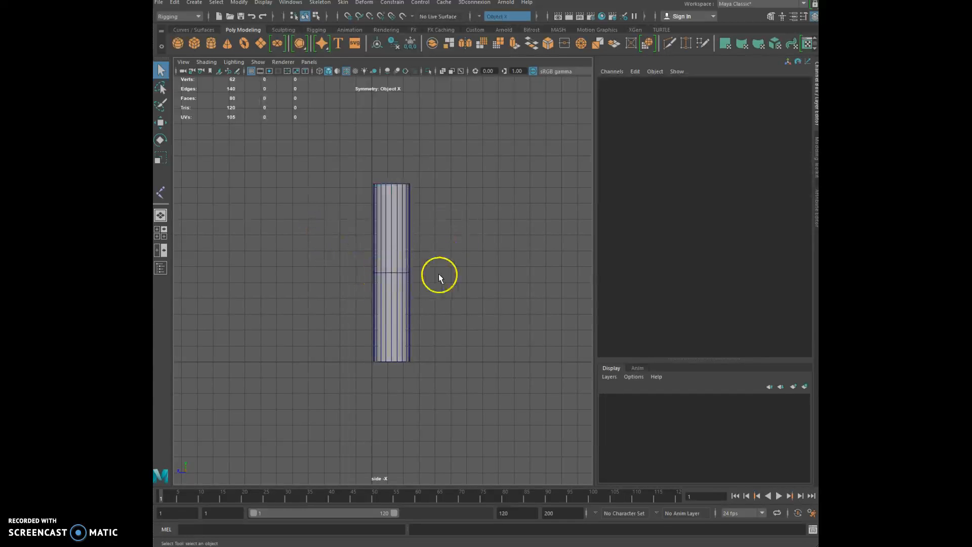
# Step: Draw a joint chain down the cylinder in the side view, from its top through the middle edge loop to just below its base
pyautogui.scroll(3, 428, 272)
pyautogui.scroll(1, 456, 282)
pyautogui.keyDown('alt'); pyautogui.moveTo(503, 269); pyautogui.dragTo(481, 268, button='middle'); pyautogui.keyUp('alt')
pyautogui.scroll(-3, 489, 255)
pyautogui.scroll(1, 463, 254)
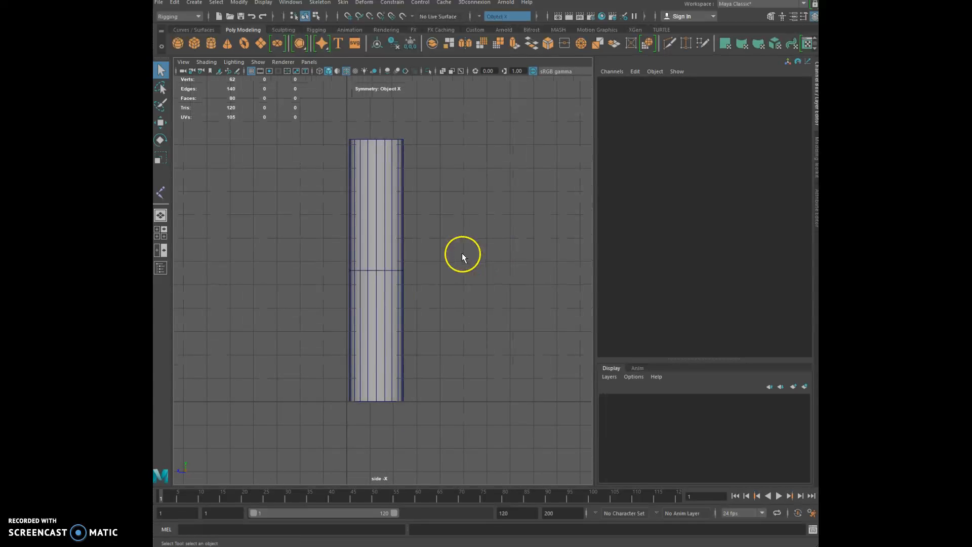
pyautogui.click(324, 3)
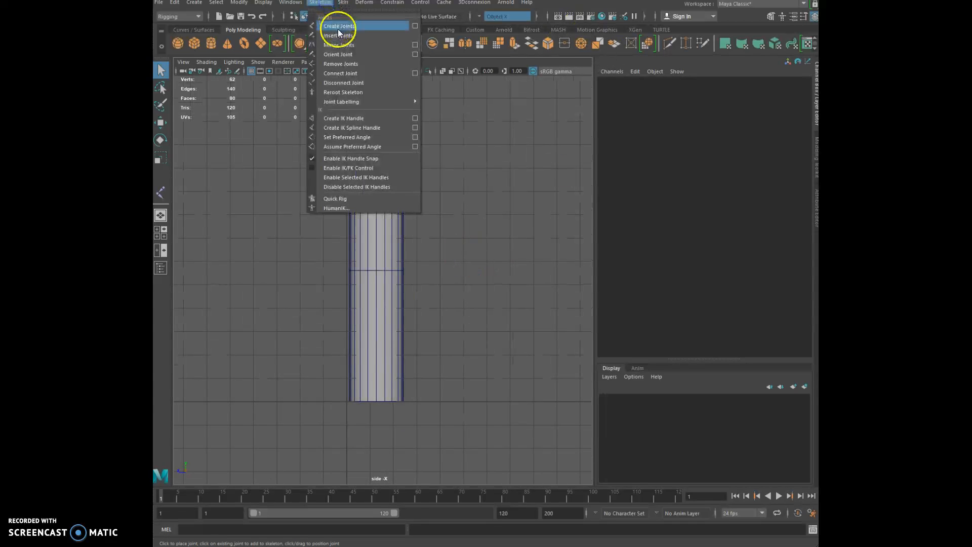
pyautogui.click(338, 26)
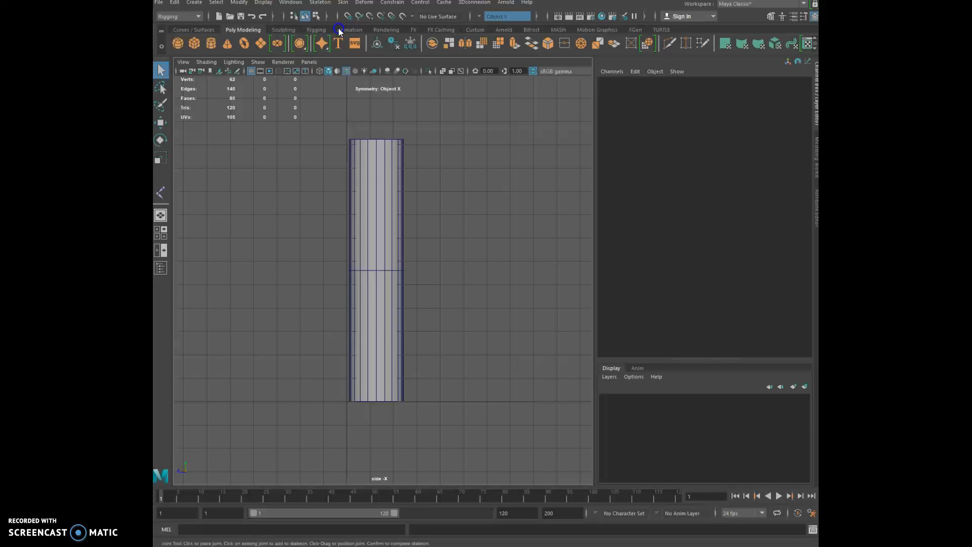
pyautogui.click(376, 134)
pyautogui.click(375, 270)
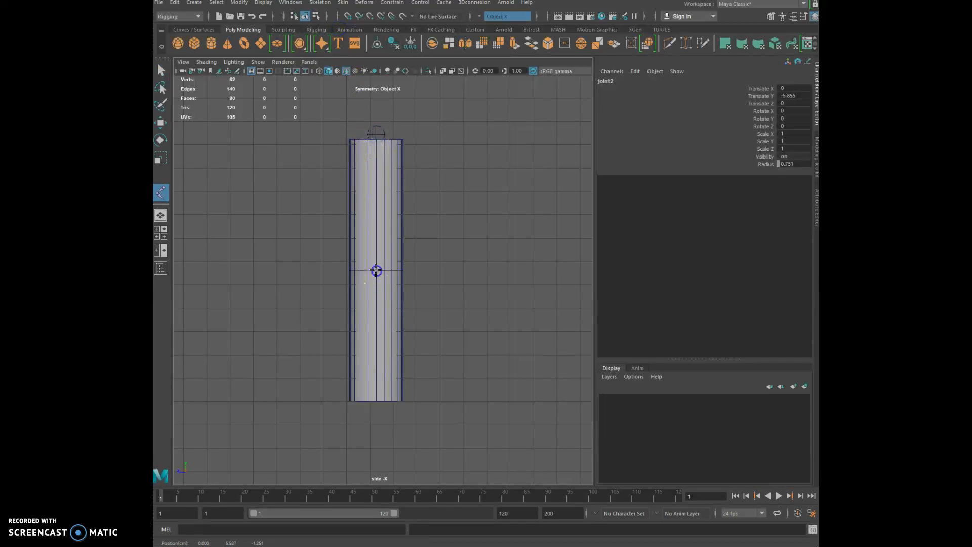
pyautogui.moveTo(376, 270); pyautogui.dragTo(376, 277)
pyautogui.click(375, 418)
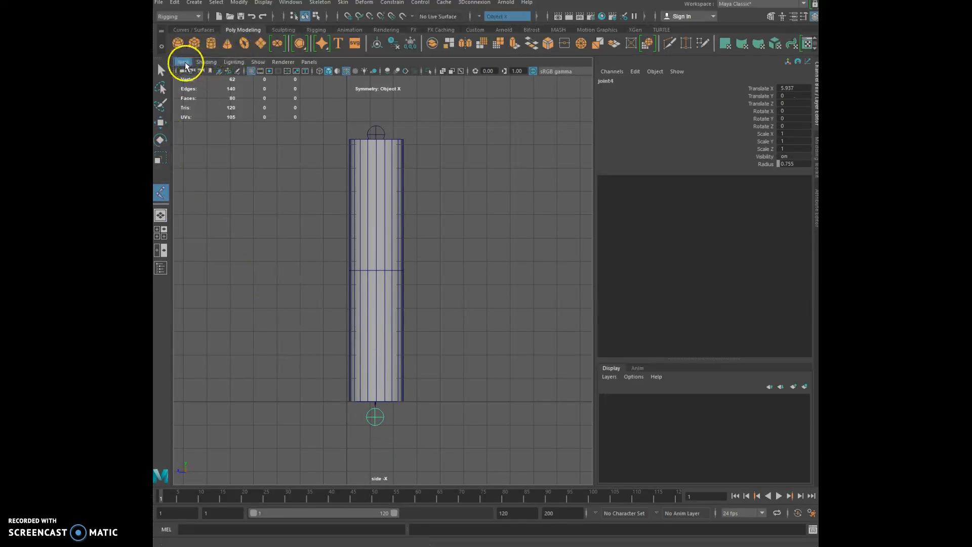
# Step: Turn on X-Ray Joints shading in the side view
pyautogui.click(198, 62)
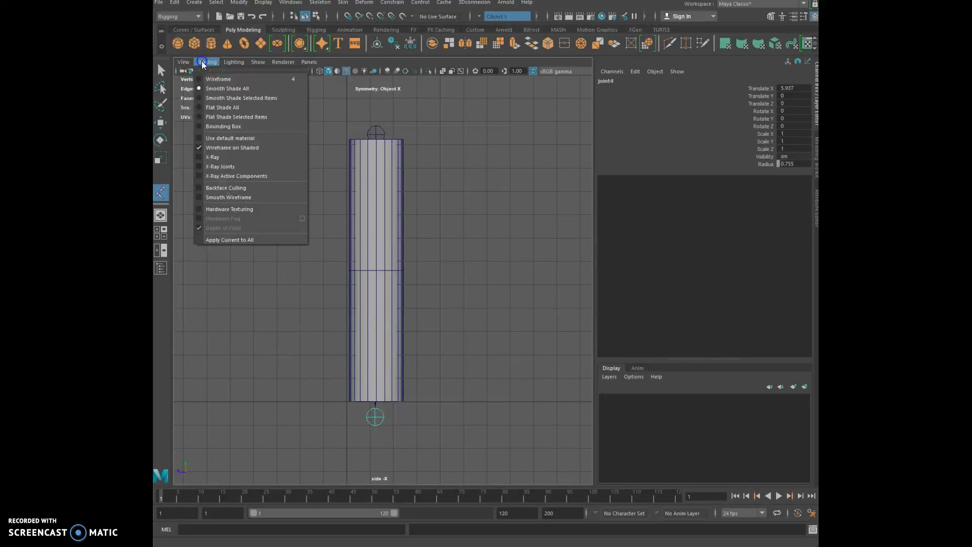
pyautogui.click(211, 165)
# Step: Undo the joints placed along the cylinder and check the side view's shading options
pyautogui.hotkey('ctrl', 'z')
pyautogui.hotkey('ctrl', 'z')
pyautogui.hotkey('ctrl', 'z')
pyautogui.hotkey('ctrl', 'z')
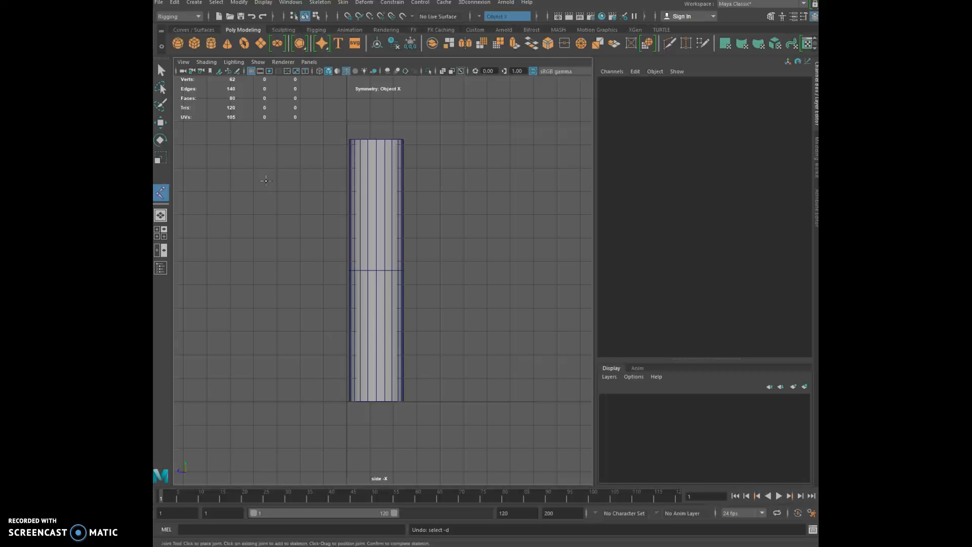
pyautogui.click(207, 62)
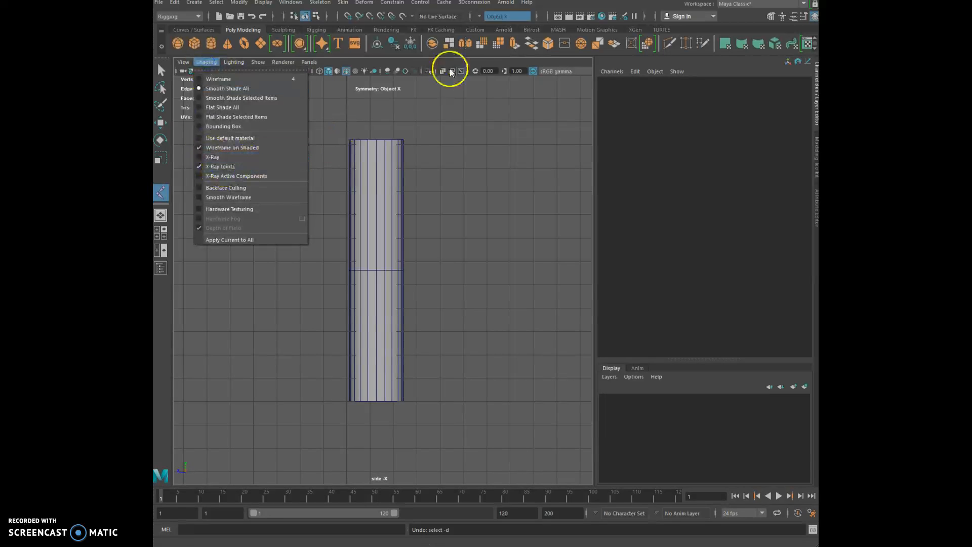
pyautogui.click(557, 1)
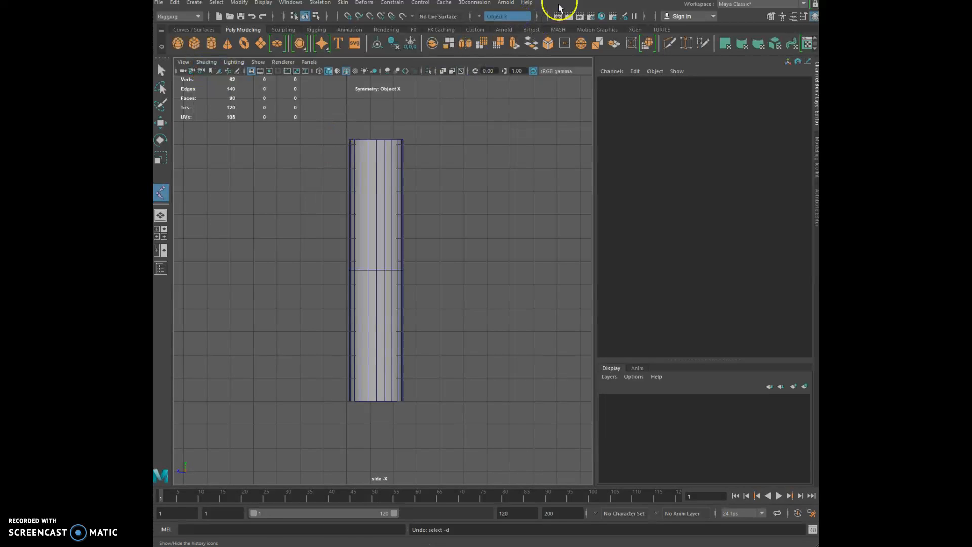
# Step: Draw a three-joint chain down the cylinder in the side view, from just above its top through the middle edge loop to below its base
pyautogui.click(376, 132)
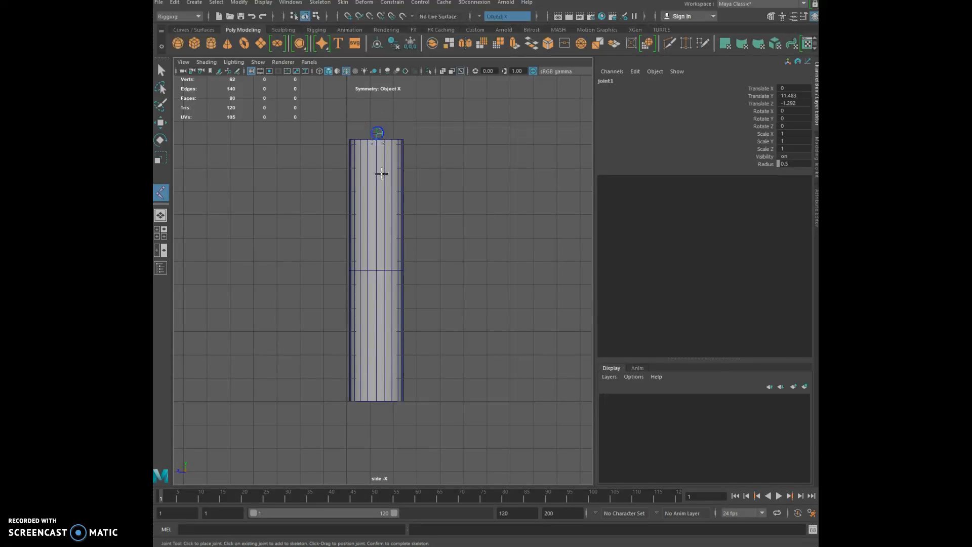
pyautogui.click(375, 270)
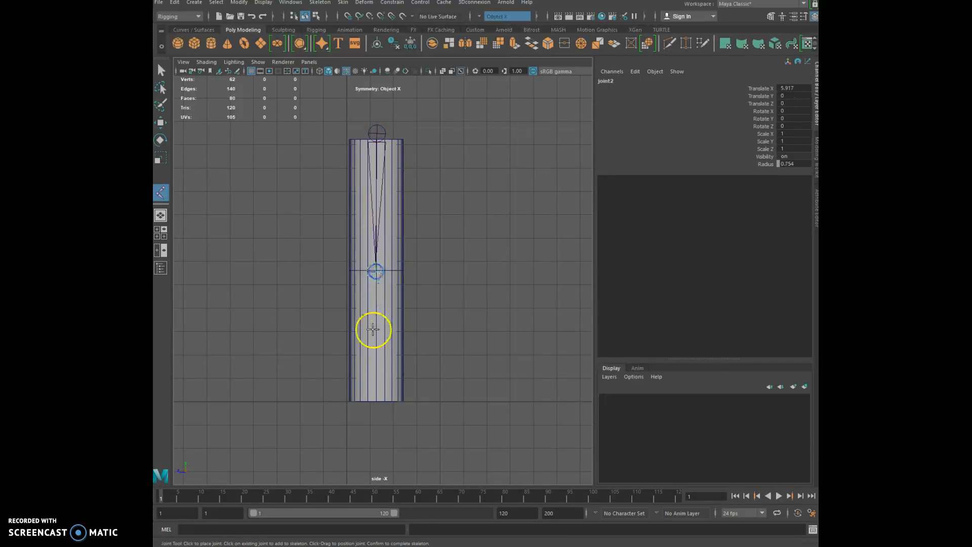
pyautogui.click(375, 411)
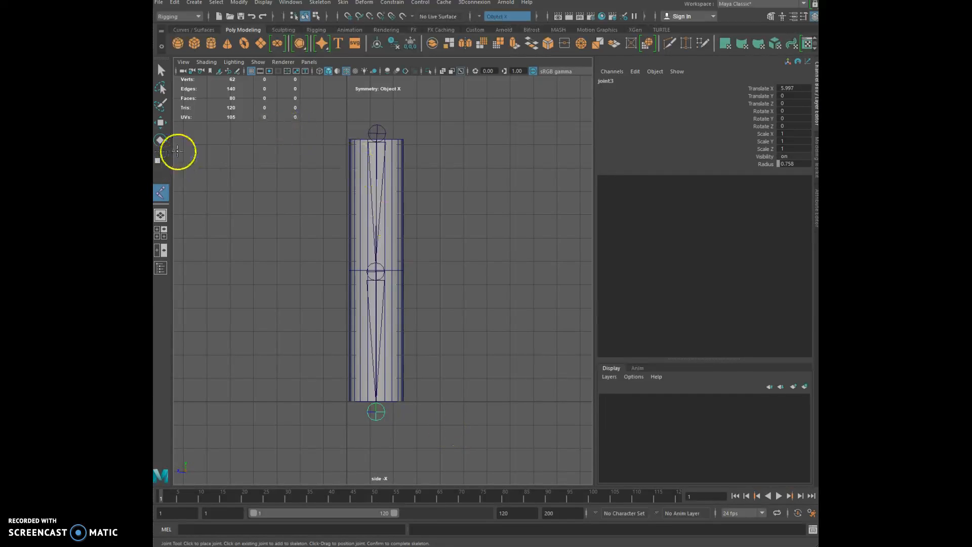
pyautogui.click(161, 124)
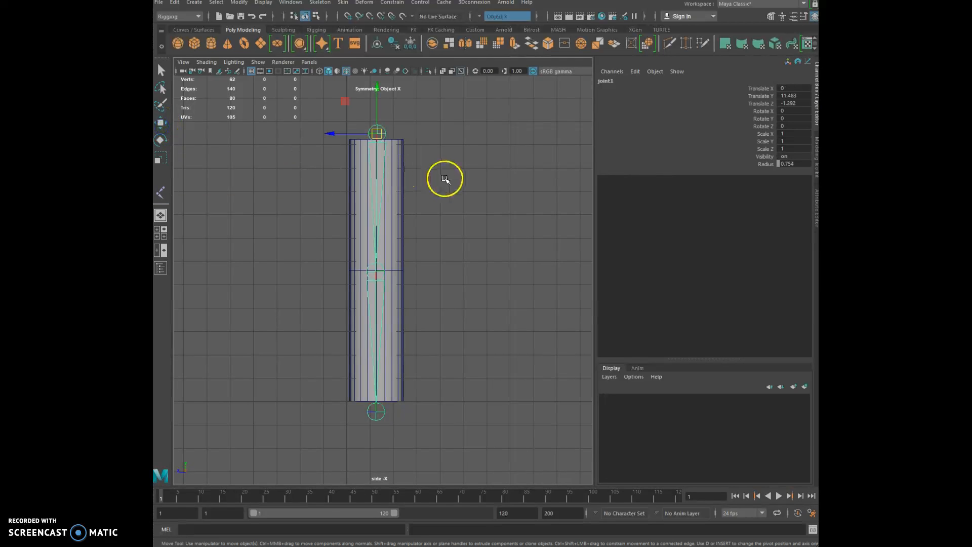
# Step: Move the joint chain along X to about -0.76 so it runs through the cylinder's center, and check it in perspective
pyautogui.press('space')
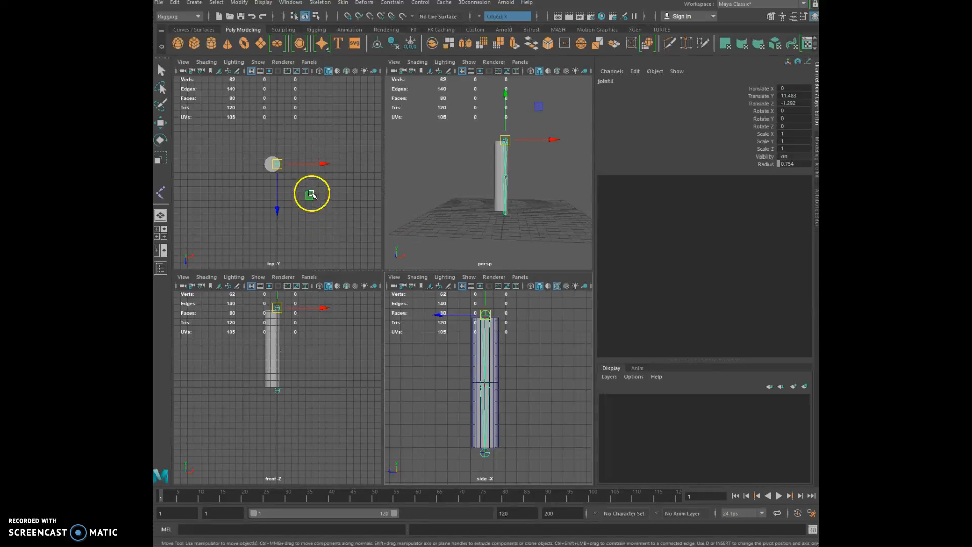
pyautogui.scroll(5, 309, 193)
pyautogui.moveTo(320, 139); pyautogui.dragTo(310, 141)
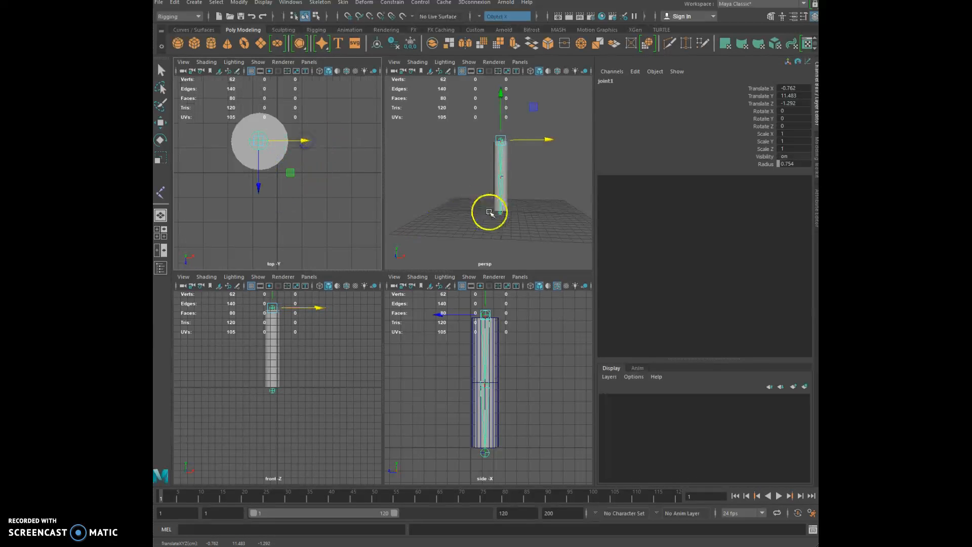
pyautogui.press('space')
pyautogui.keyDown('alt'); pyautogui.moveTo(435, 268); pyautogui.dragTo(348, 254); pyautogui.keyUp('alt')
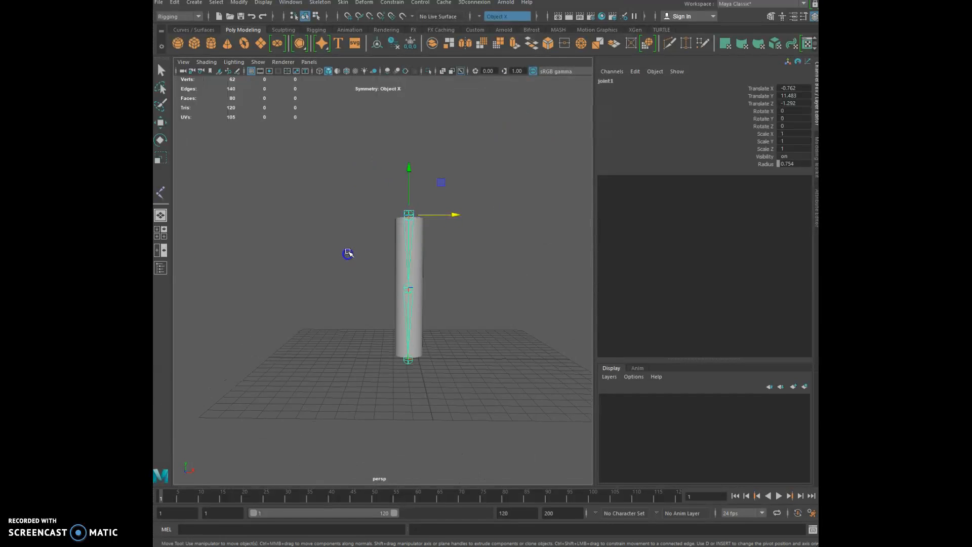
pyautogui.scroll(3, 350, 252)
pyautogui.keyDown('alt'); pyautogui.moveTo(314, 219); pyautogui.dragTo(269, 226, button='middle'); pyautogui.keyUp('alt')
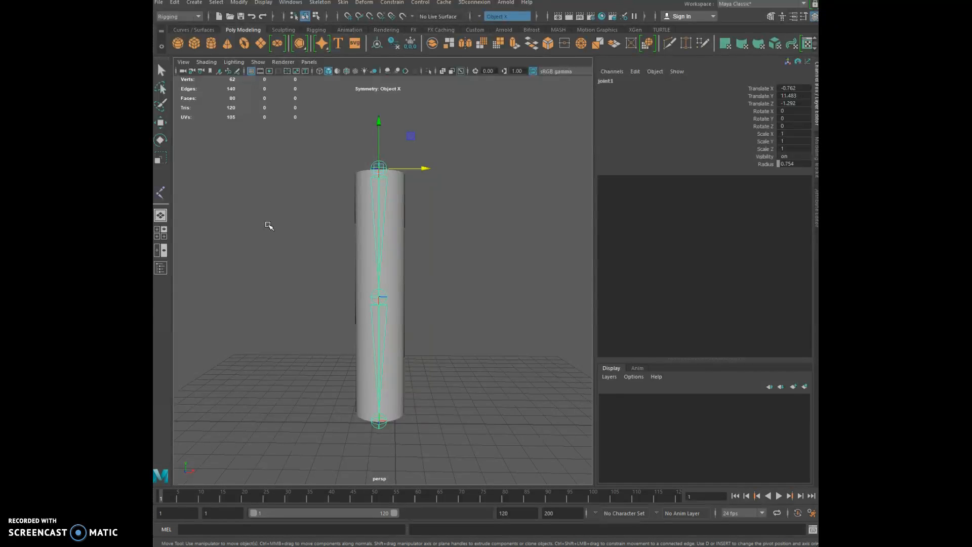
# Step: In the side view, select the joint below the cylinder's base and apply Select Hierarchy to it
pyautogui.press('space')
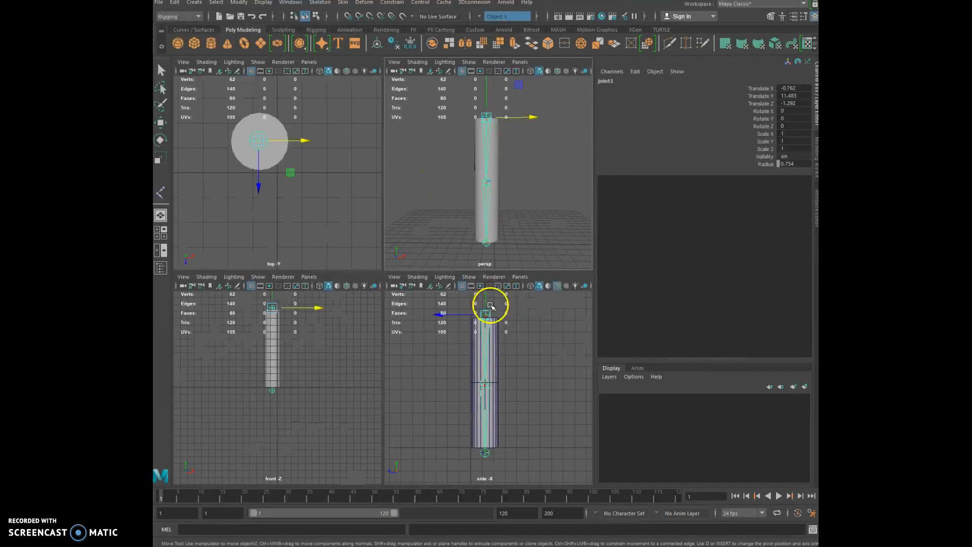
pyautogui.press('space')
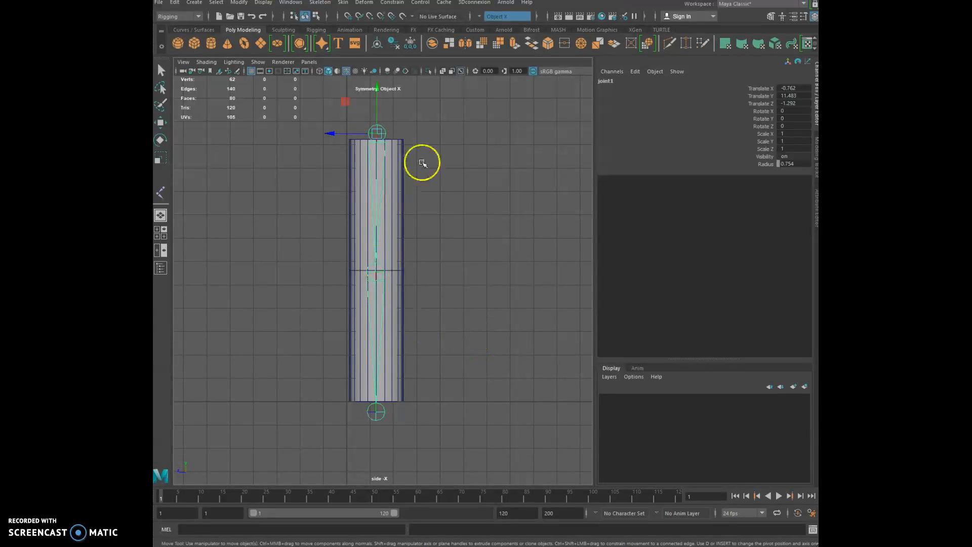
pyautogui.click(372, 409)
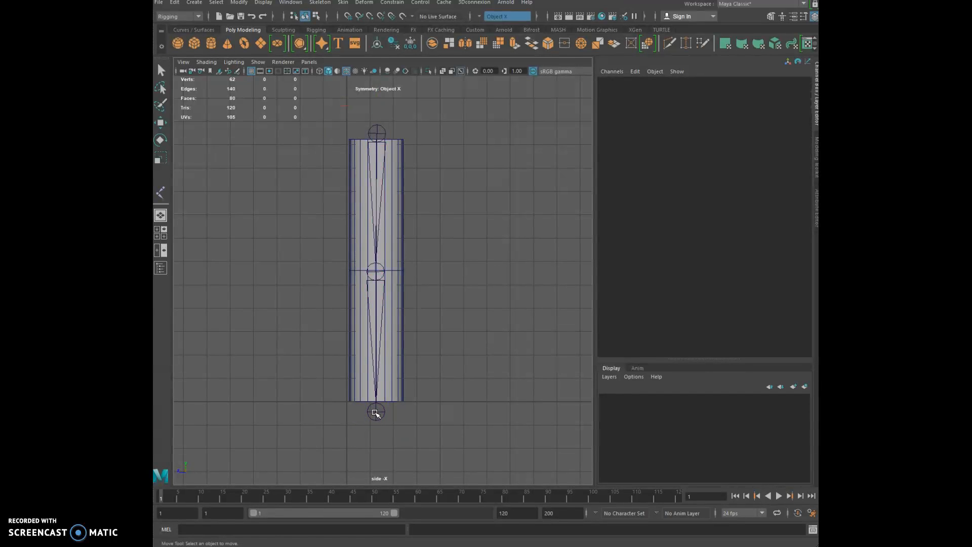
pyautogui.click(377, 412)
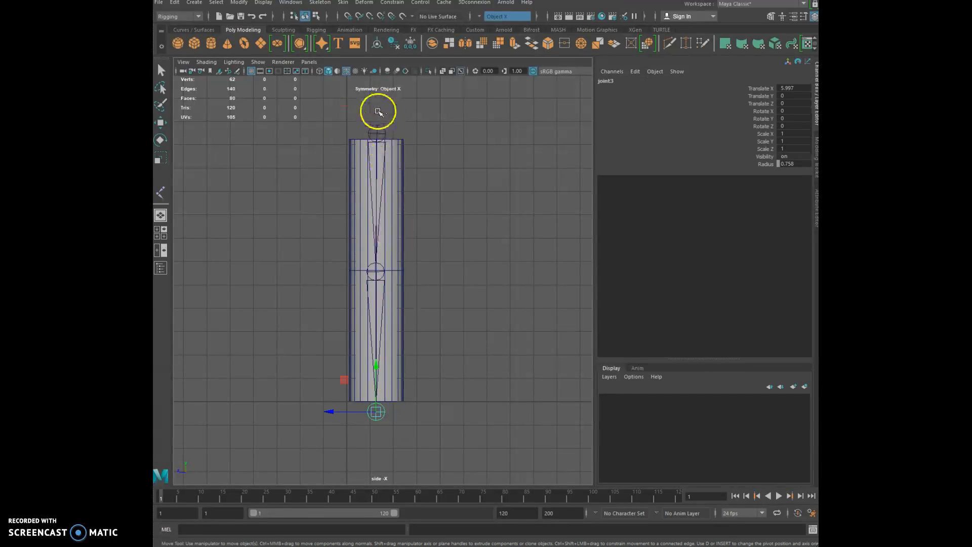
pyautogui.click(417, 425)
pyautogui.click(377, 412)
pyautogui.rightClick(381, 414)
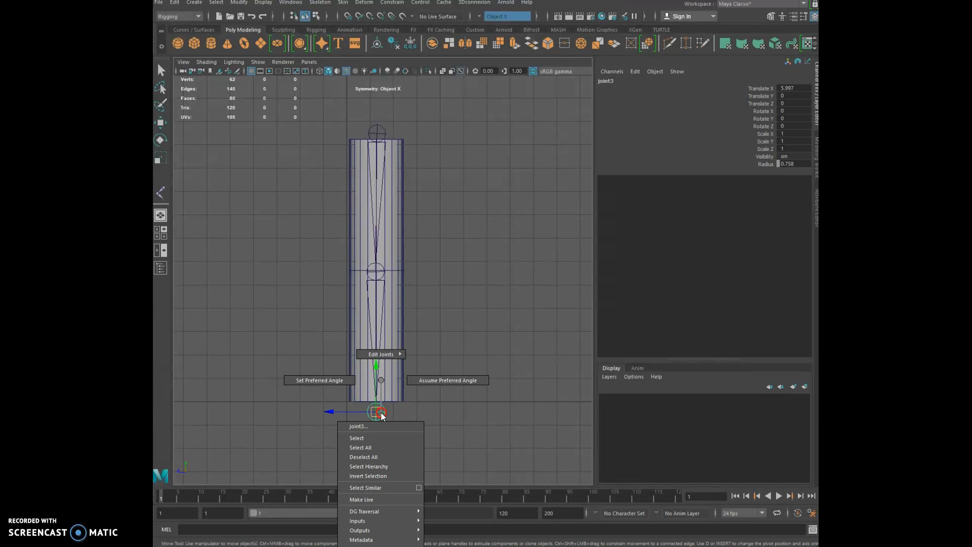
pyautogui.moveTo(381, 417); pyautogui.dragTo(376, 470, button='right')
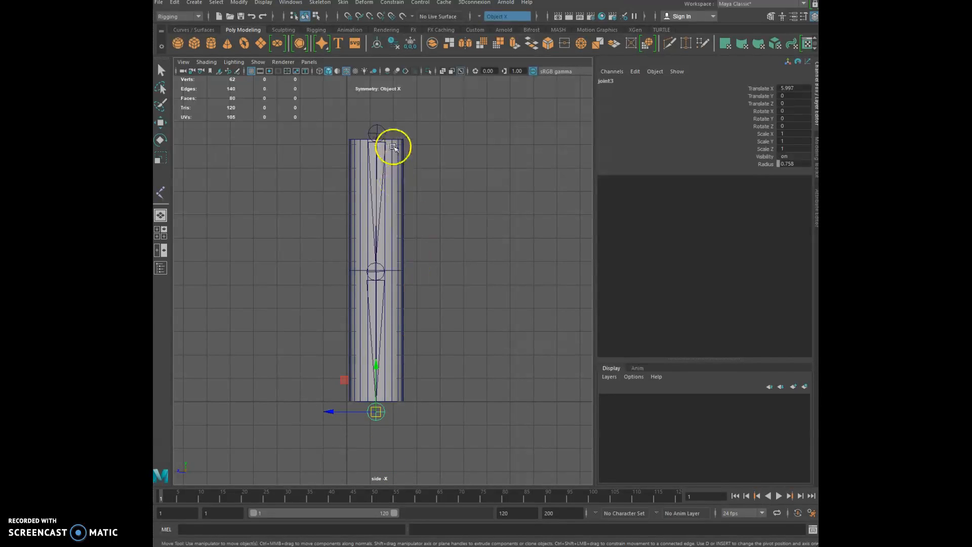
# Step: Apply Select Hierarchy to the top joint, try rotating the selected joints, and undo the rotation
pyautogui.click(378, 133)
pyautogui.rightClick(384, 135)
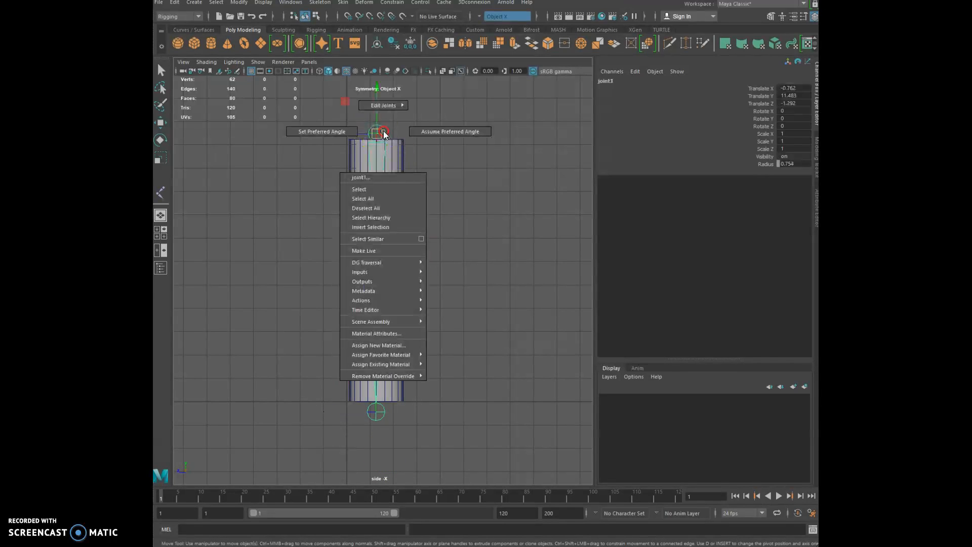
pyautogui.moveTo(384, 145); pyautogui.dragTo(380, 218, button='right')
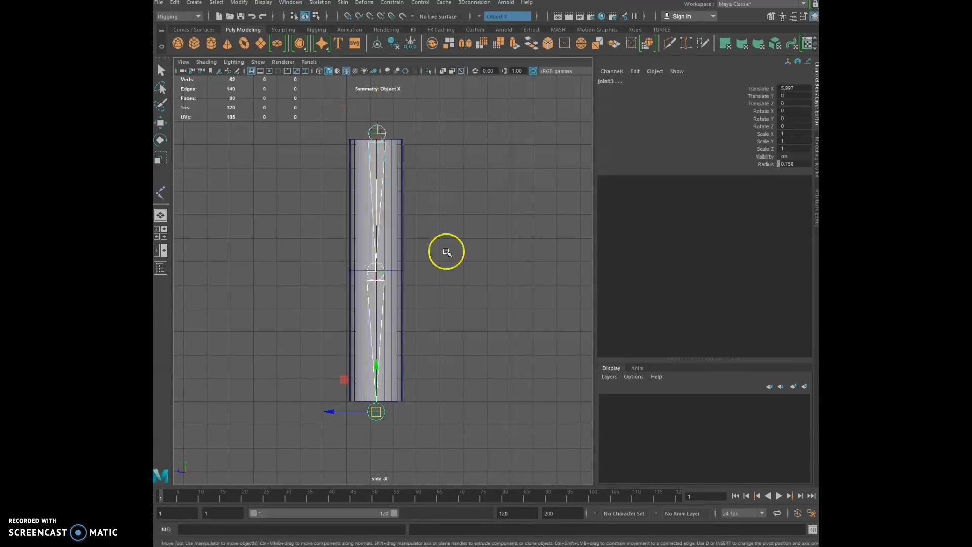
pyautogui.click(164, 141)
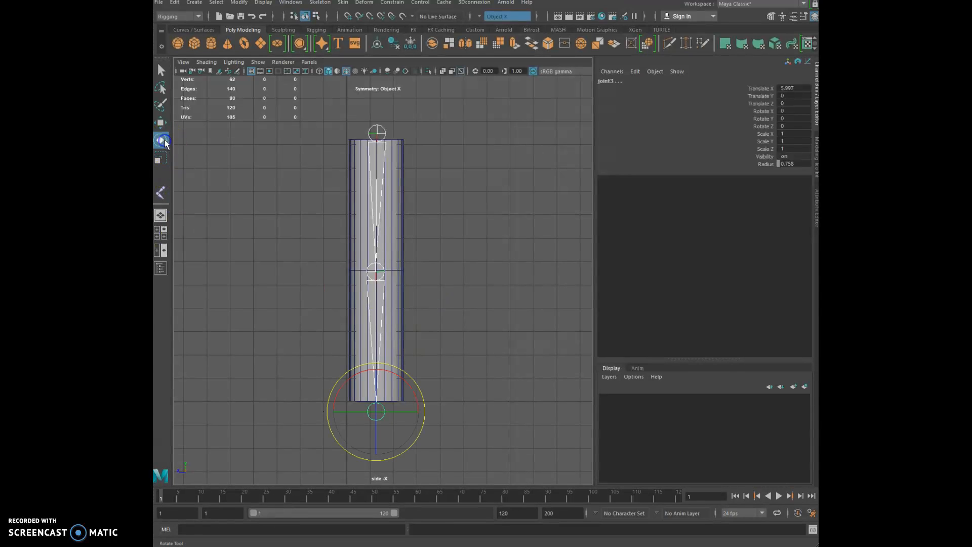
pyautogui.moveTo(412, 390); pyautogui.dragTo(383, 399)
pyautogui.hotkey('ctrl', 'z')
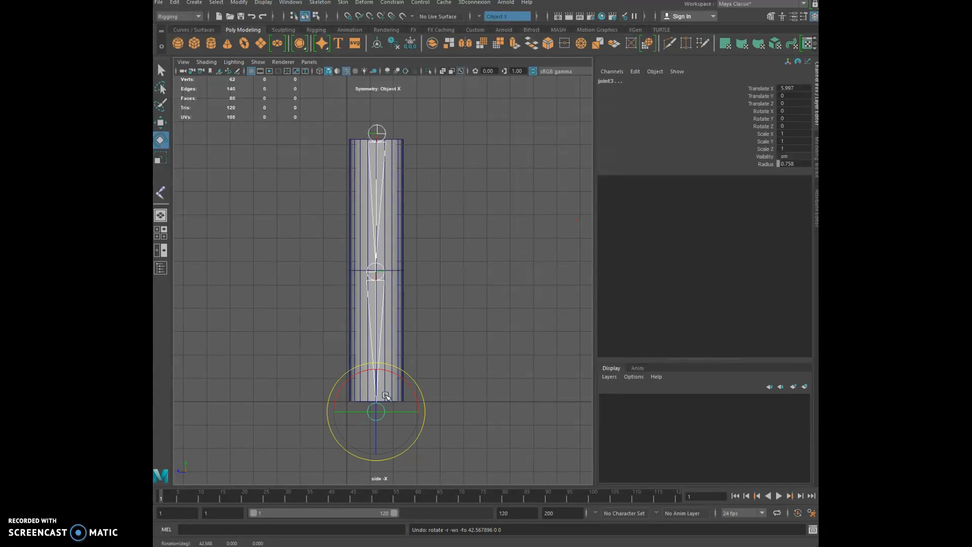
# Step: Select the chain by its top joint and delete all the joints from the cylinder
pyautogui.click(457, 197)
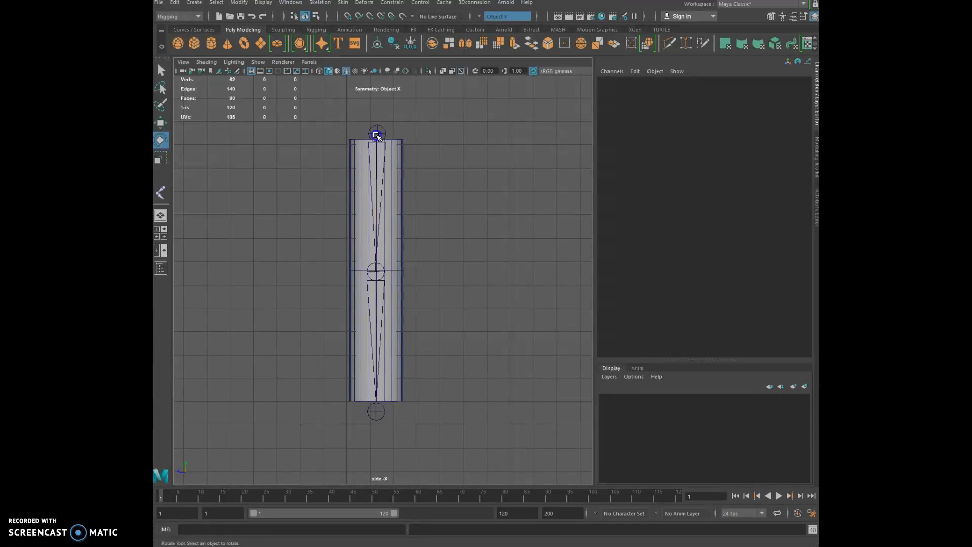
pyautogui.click(376, 135)
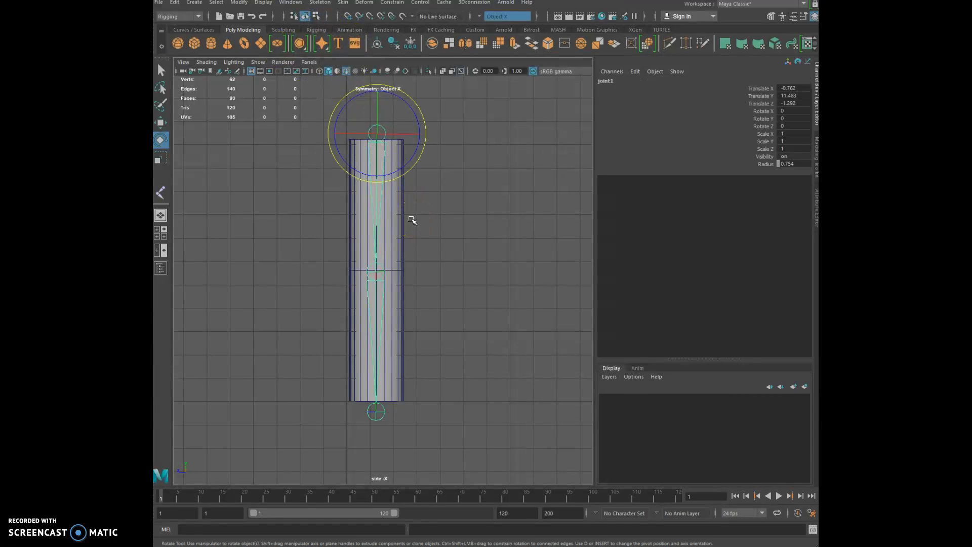
pyautogui.click(475, 260)
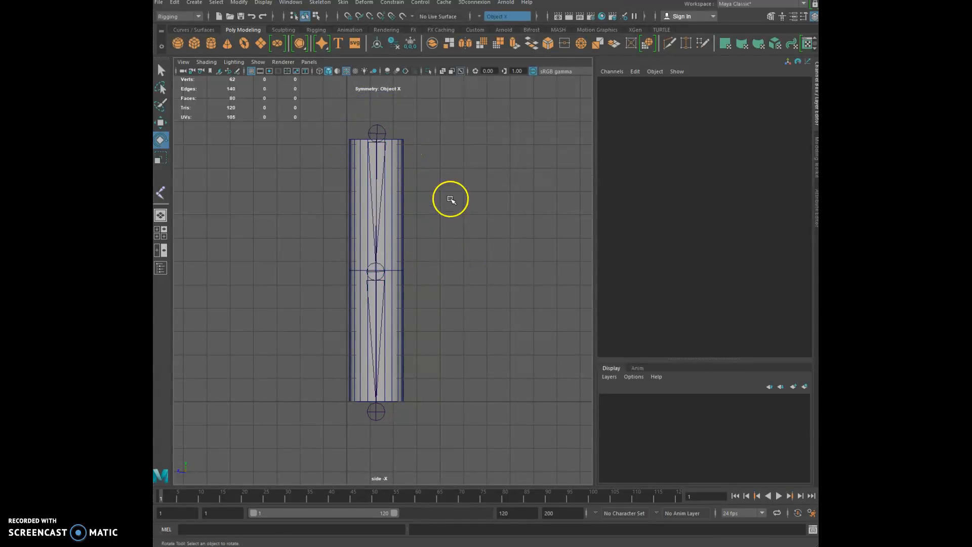
pyautogui.click(385, 135)
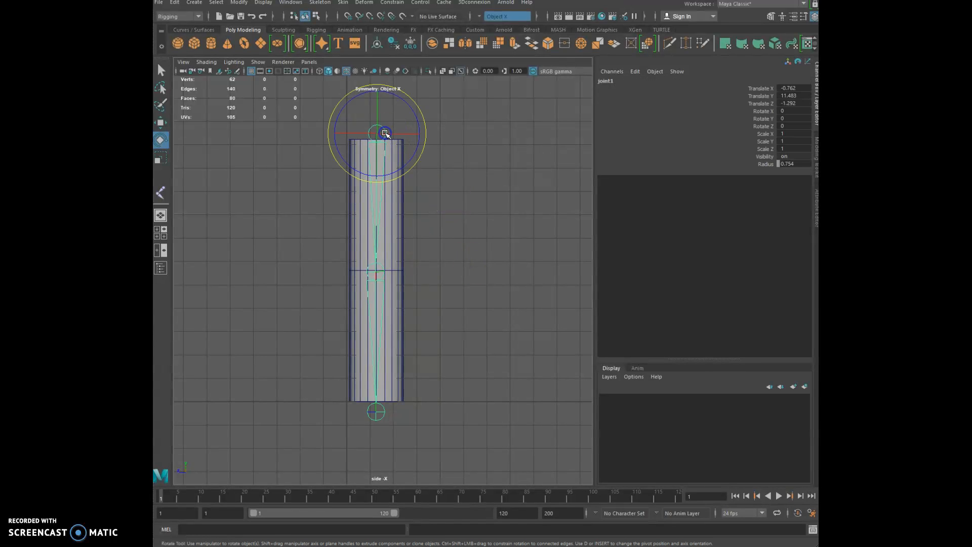
pyautogui.click(160, 122)
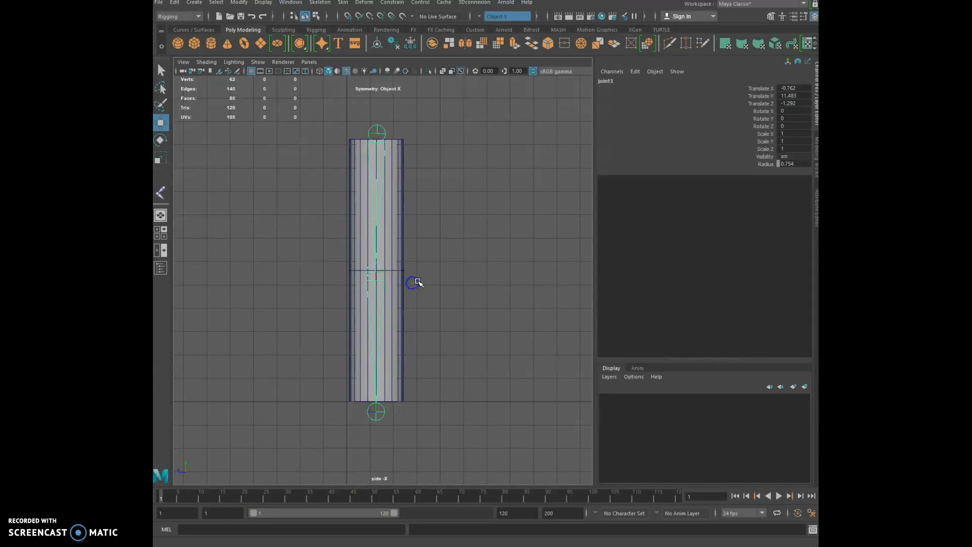
pyautogui.click(213, 4)
pyautogui.click(491, 157)
pyautogui.press('Delete')
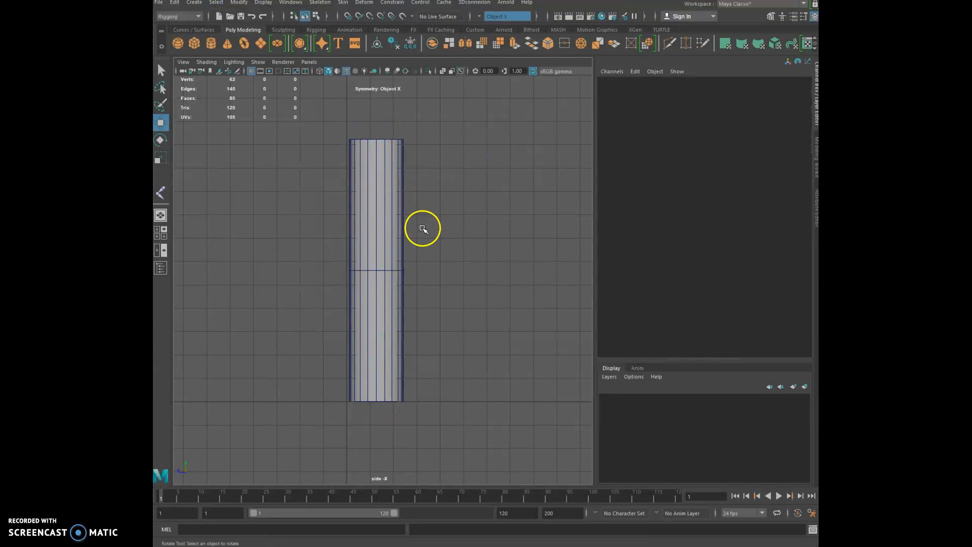
# Step: Select the cylinder and switch it to vertex selection in the full-size side view
pyautogui.click(434, 249)
pyautogui.click(393, 245)
pyautogui.press('space')
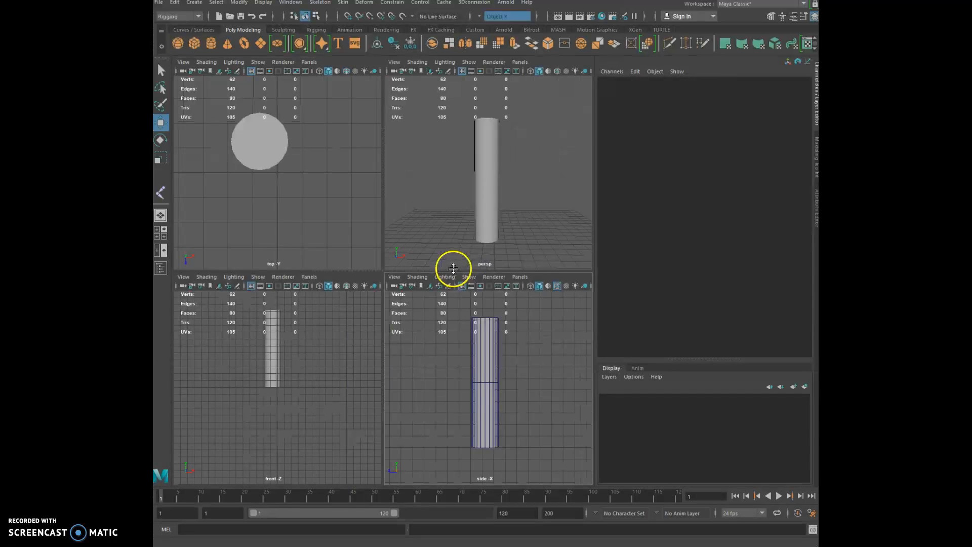
pyautogui.press('space')
pyautogui.keyDown('alt'); pyautogui.moveTo(327, 240); pyautogui.dragTo(405, 249); pyautogui.keyUp('alt')
pyautogui.click(398, 223)
pyautogui.press('space')
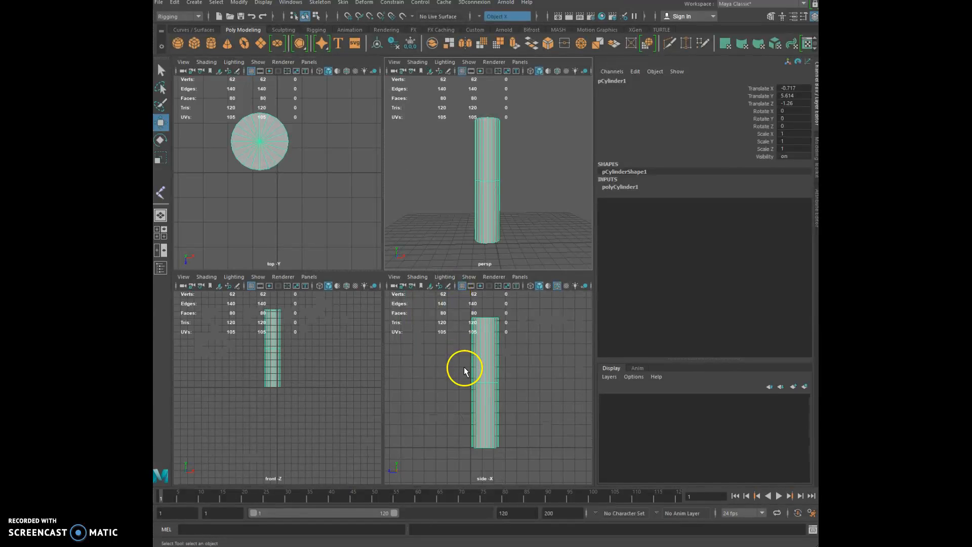
pyautogui.press('space')
pyautogui.rightClick(382, 253)
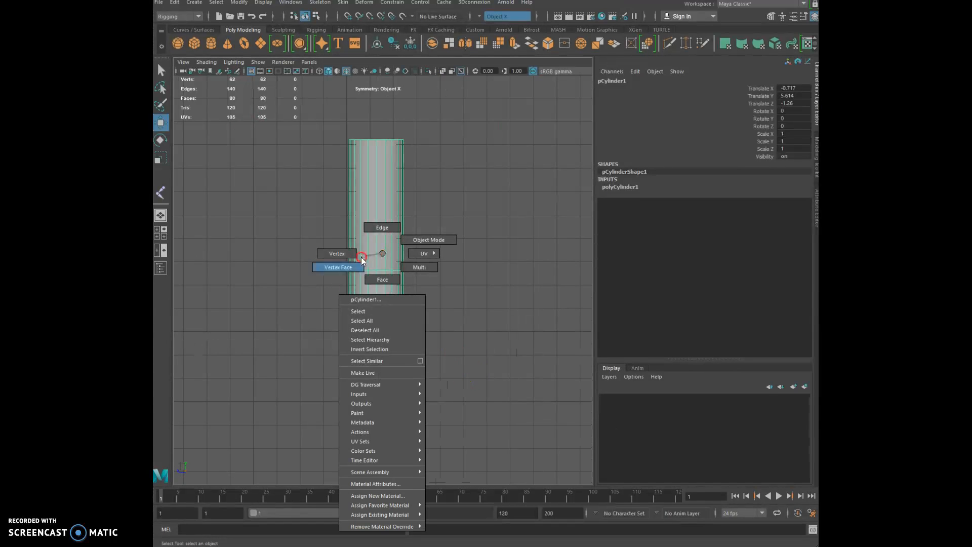
pyautogui.click(346, 254)
pyautogui.click(311, 254)
# Step: Rotate the cylinder's middle and base vertices slightly to bend it, and shift them along Z until the upper half is nearly straight
pyautogui.moveTo(308, 257); pyautogui.dragTo(429, 435)
pyautogui.click(160, 140)
pyautogui.moveTo(400, 296); pyautogui.dragTo(393, 286)
pyautogui.click(160, 123)
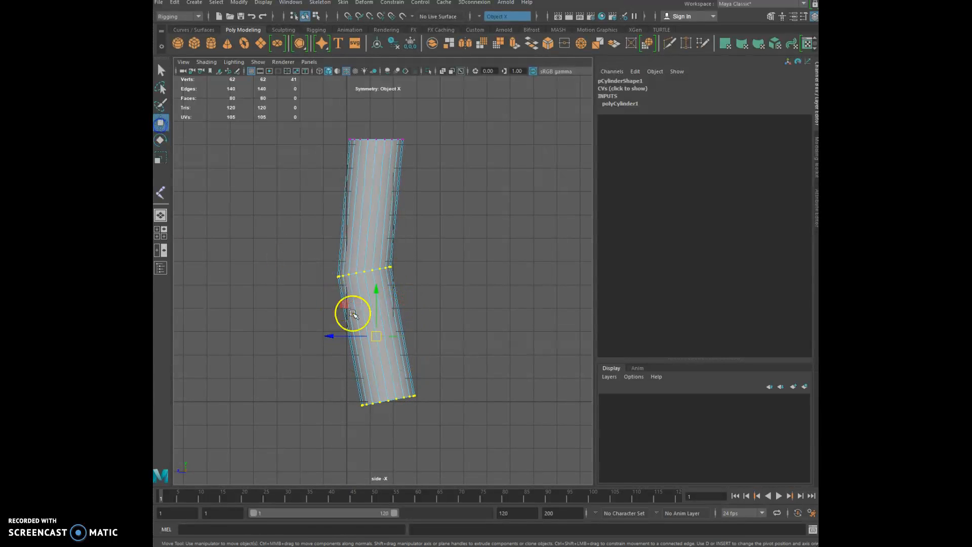
pyautogui.moveTo(339, 337); pyautogui.dragTo(351, 336)
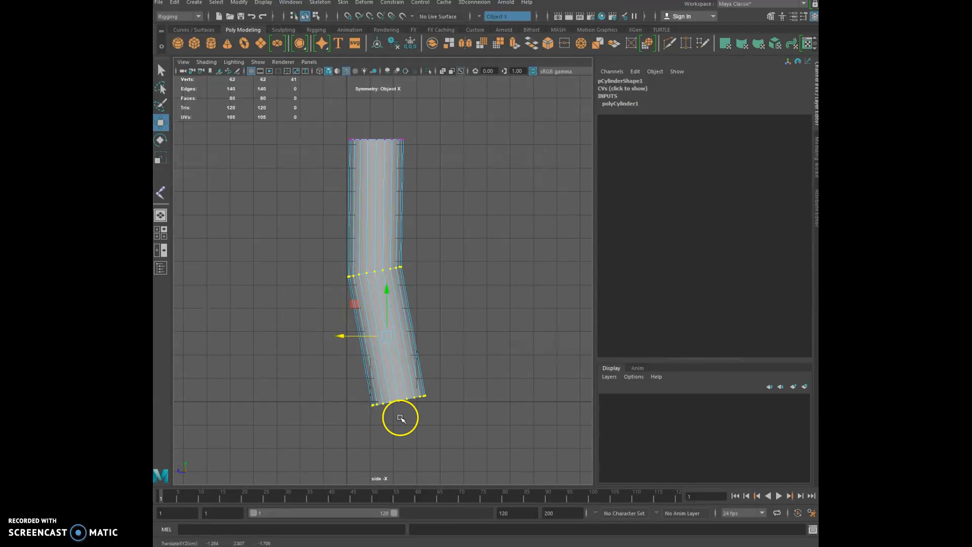
pyautogui.click(446, 254)
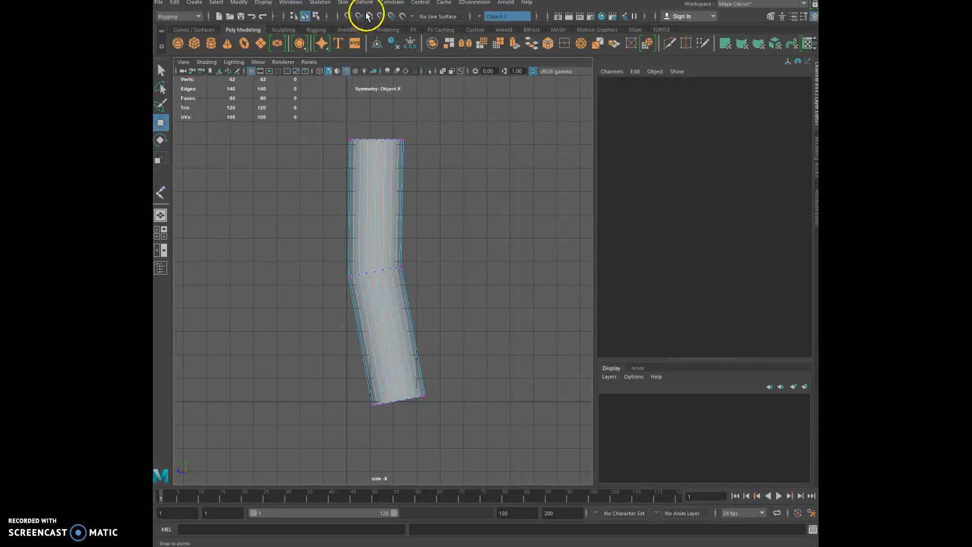
# Step: Create a three-joint chain through the bent cylinder, with joints just above its top, at the bend and just below its base
pyautogui.click(324, 3)
pyautogui.click(336, 25)
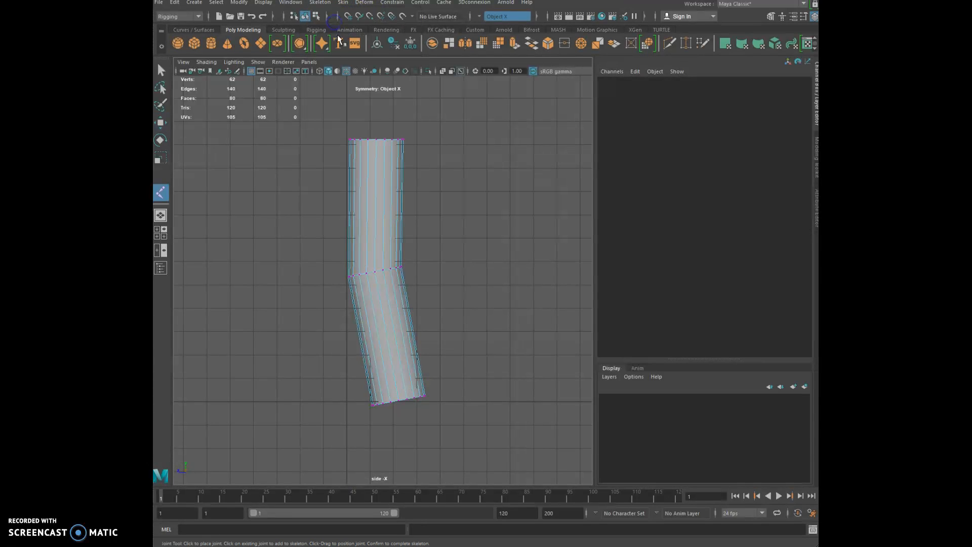
pyautogui.click(377, 132)
pyautogui.click(373, 271)
pyautogui.click(403, 414)
pyautogui.press('Return')
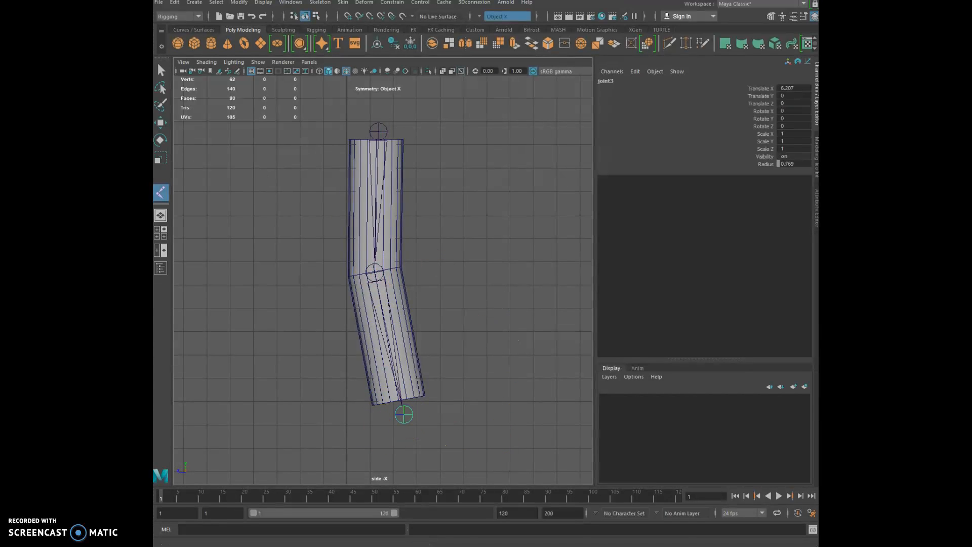
# Step: Create an IK handle running from the top joint to the joint below the cylinder's base
pyautogui.click(320, 2)
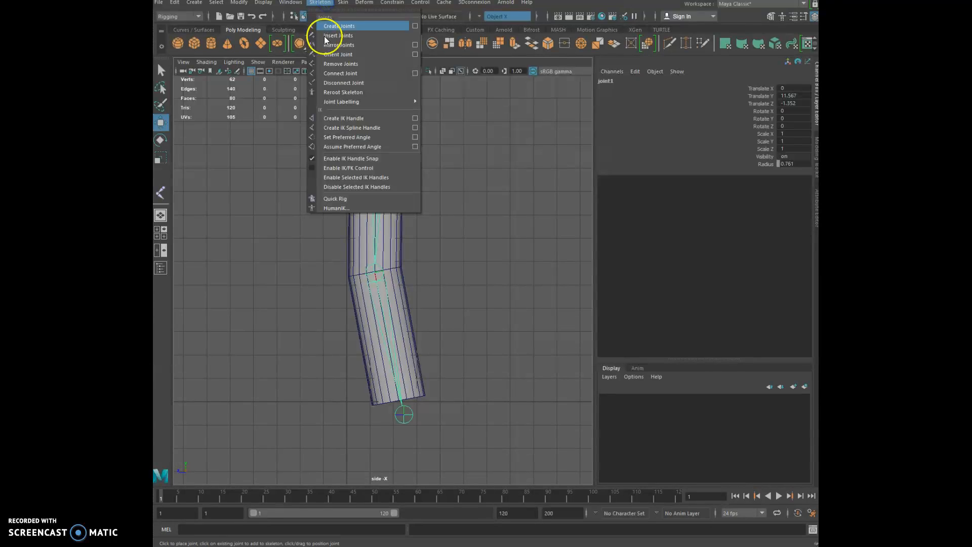
pyautogui.click(338, 118)
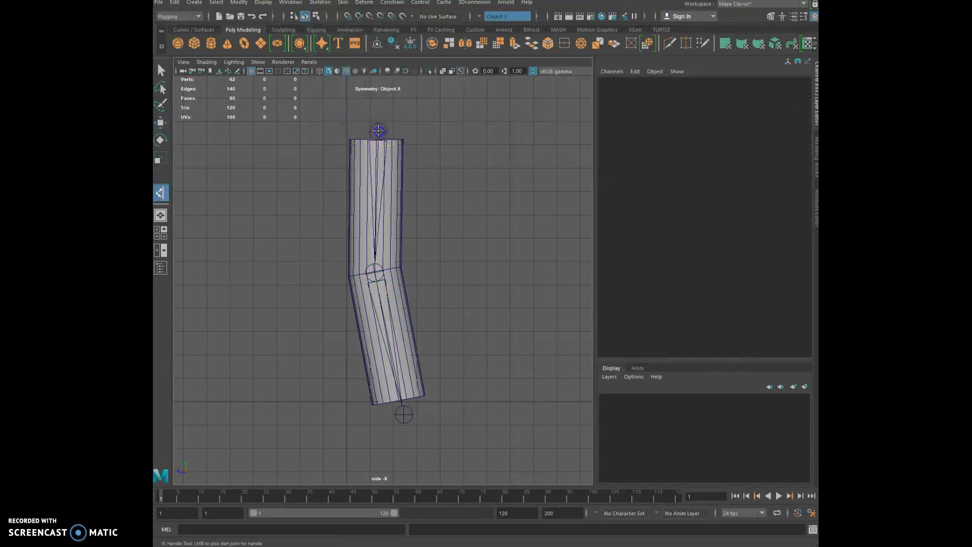
pyautogui.click(378, 131)
pyautogui.click(402, 413)
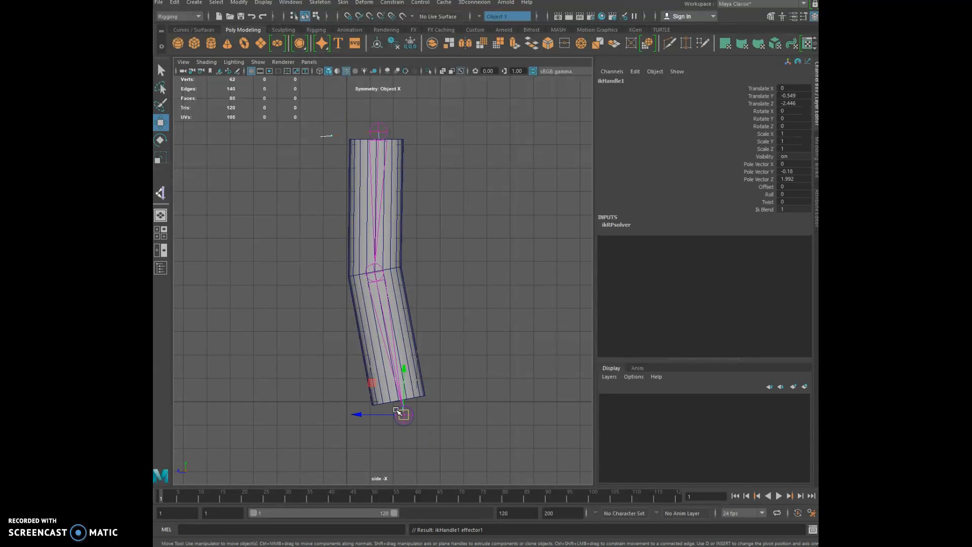
# Step: Try bending the joint chain by moving the IK handle up and outward, and undo back to before the handle was created
pyautogui.moveTo(404, 414); pyautogui.dragTo(431, 345)
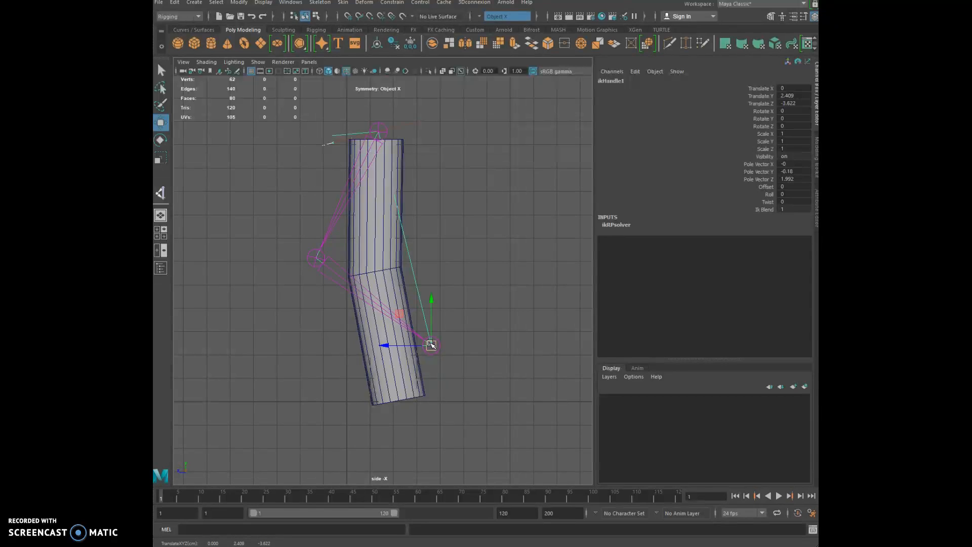
pyautogui.hotkey('ctrl', 'z')
pyautogui.hotkey('ctrl', 'z')
pyautogui.hotkey('ctrl', 'z')
pyautogui.hotkey('ctrl', 'z')
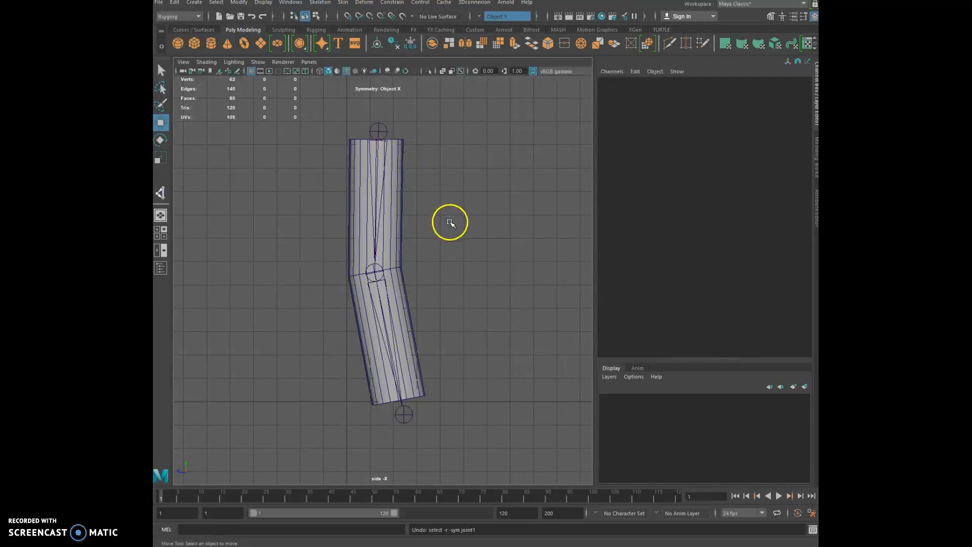
# Step: Centre the joint chain inside the cylinder by moving its top joint along X to about -0.76 in the four-view layout
pyautogui.press('space')
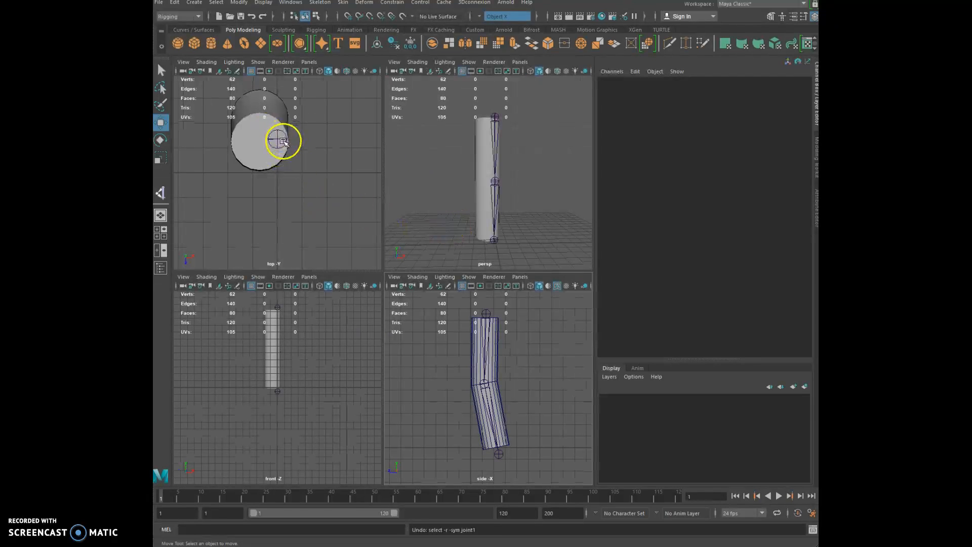
pyautogui.click(281, 141)
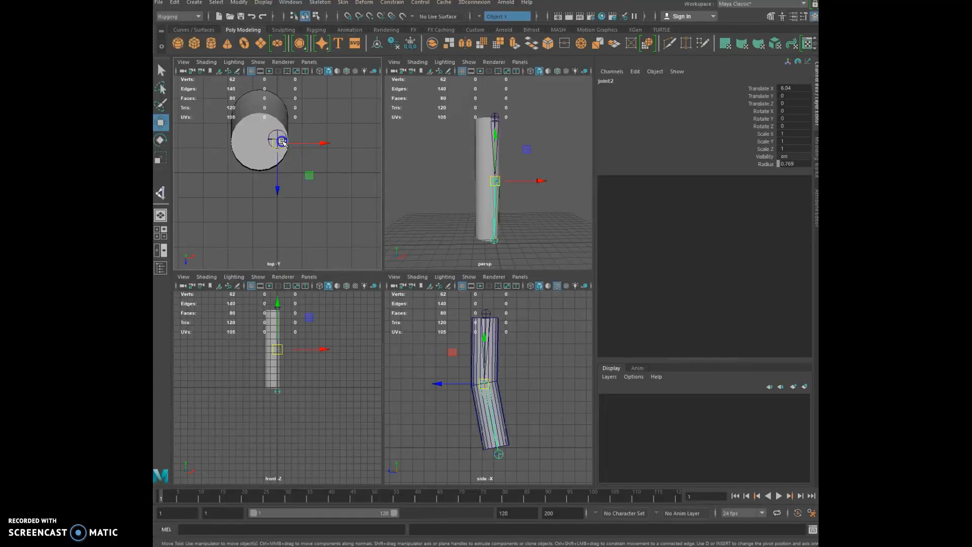
pyautogui.click(404, 145)
pyautogui.click(494, 116)
pyautogui.click(327, 140)
pyautogui.moveTo(327, 140); pyautogui.dragTo(306, 141)
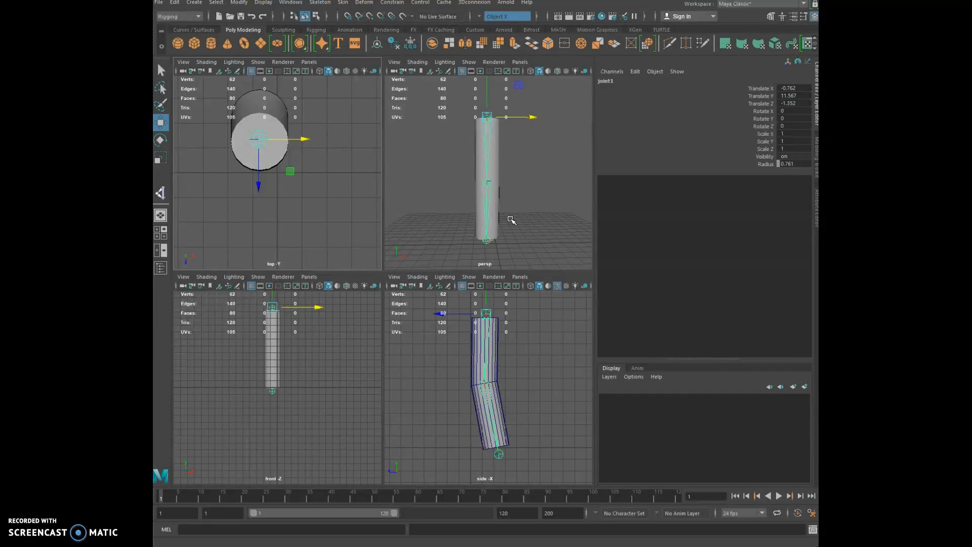
# Step: Remove the existing joint chain so that only the bent cylinder is left in the full-size side view
pyautogui.press('space')
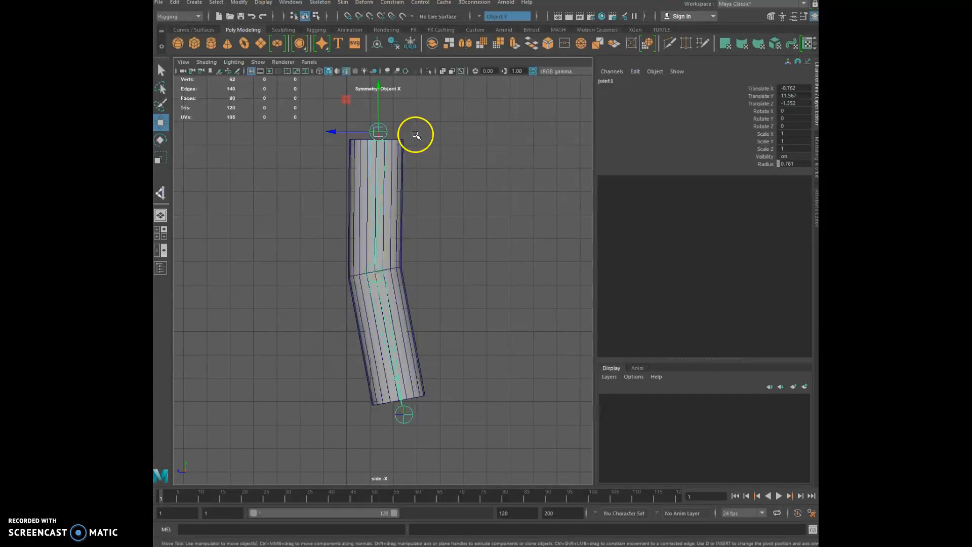
pyautogui.click(417, 136)
pyautogui.keyDown('alt'); pyautogui.moveTo(456, 159); pyautogui.dragTo(467, 182, button='middle'); pyautogui.keyUp('alt')
pyautogui.scroll(2, 445, 154)
pyautogui.scroll(-4, 449, 156)
pyautogui.scroll(3, 449, 156)
pyautogui.scroll(2, 449, 156)
# Step: Create three separate, unconnected joints: one just above the cylinder's top, one at its bend and one at its base
pyautogui.click(324, 3)
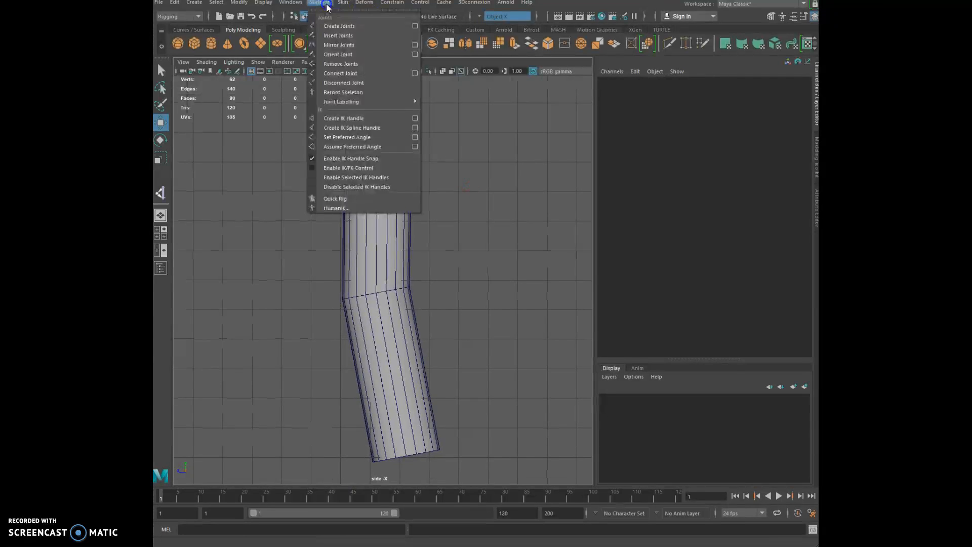
pyautogui.click(340, 26)
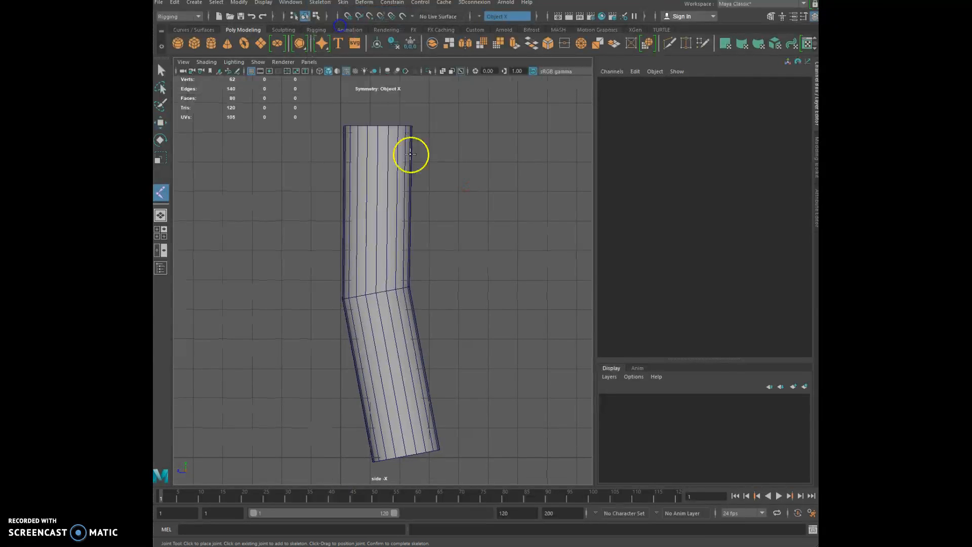
pyautogui.click(378, 121)
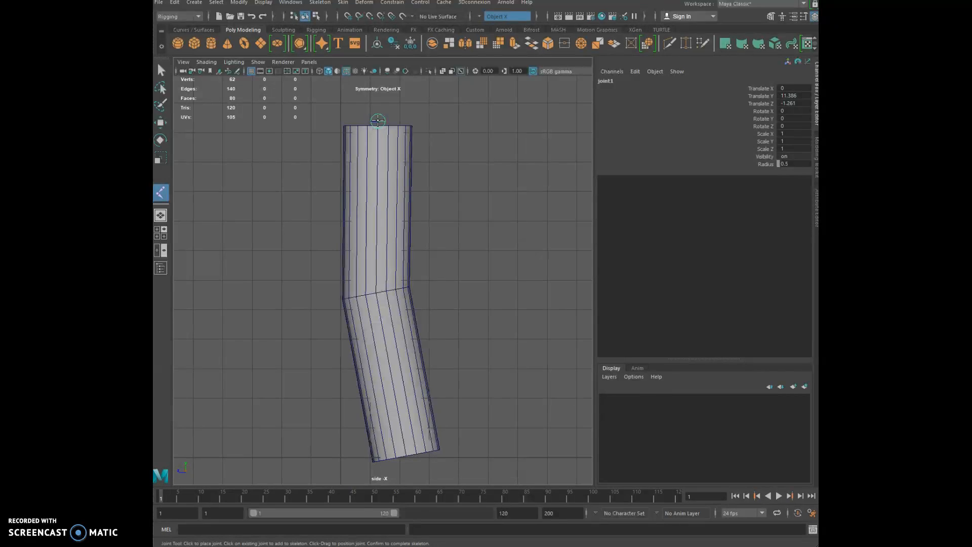
pyautogui.press('w')
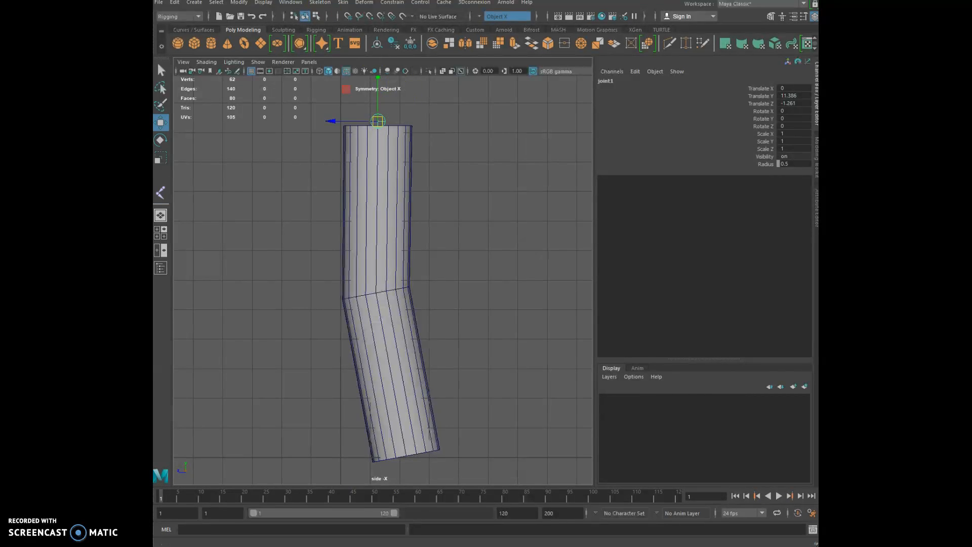
pyautogui.click(320, 2)
pyautogui.click(322, 27)
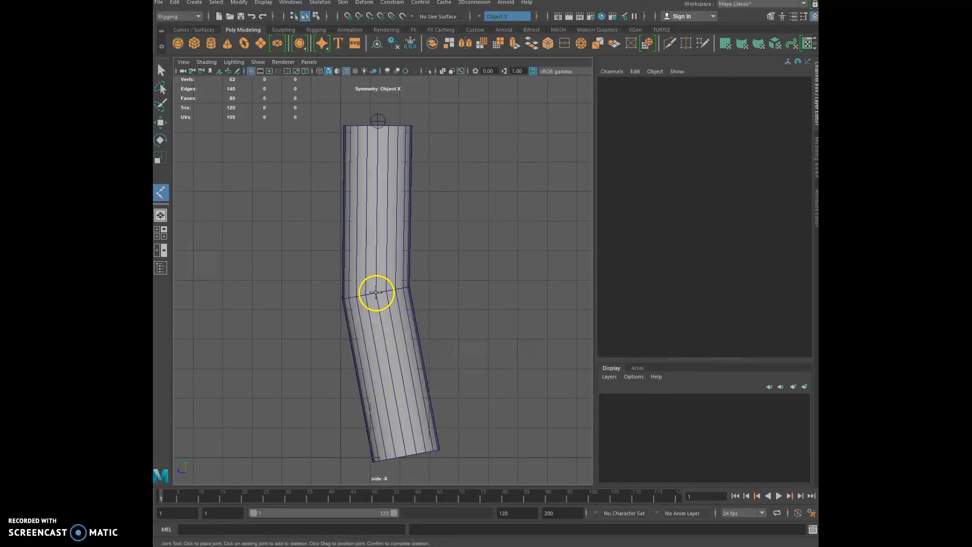
pyautogui.click(375, 292)
pyautogui.press('w')
pyautogui.click(378, 290)
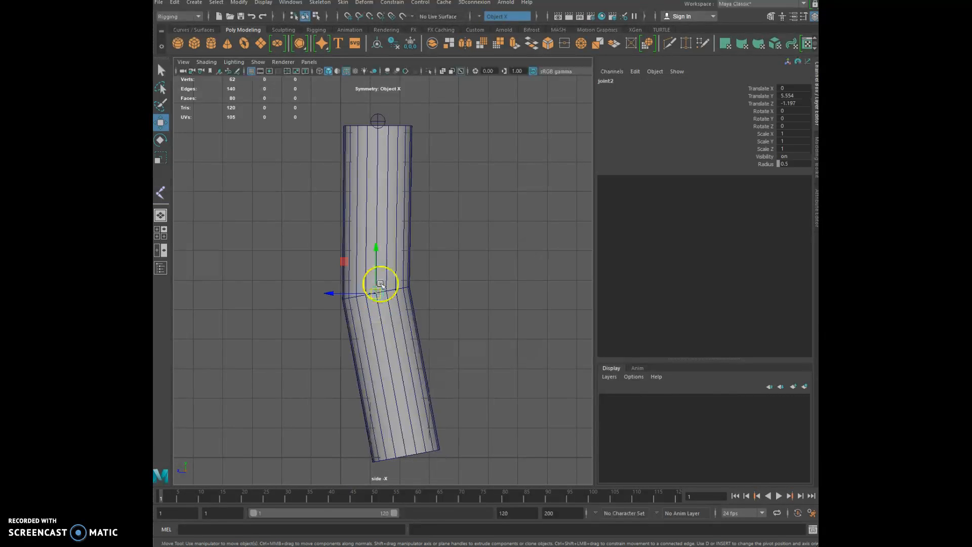
pyautogui.click(320, 3)
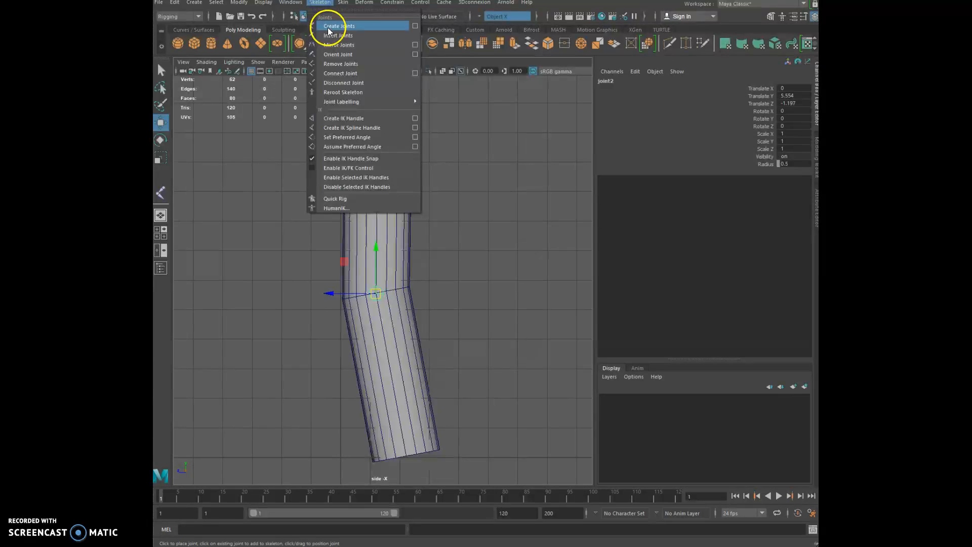
pyautogui.click(327, 27)
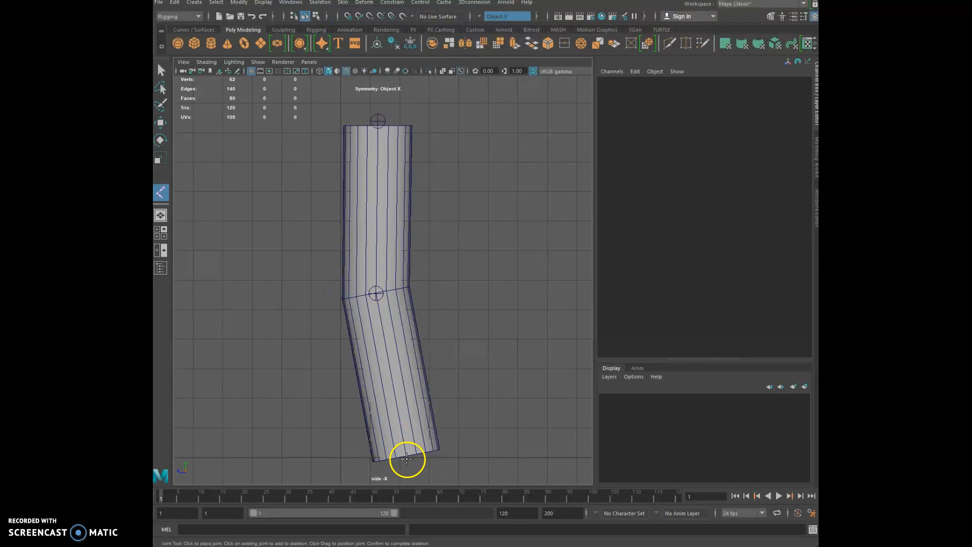
pyautogui.click(406, 459)
pyautogui.press('w')
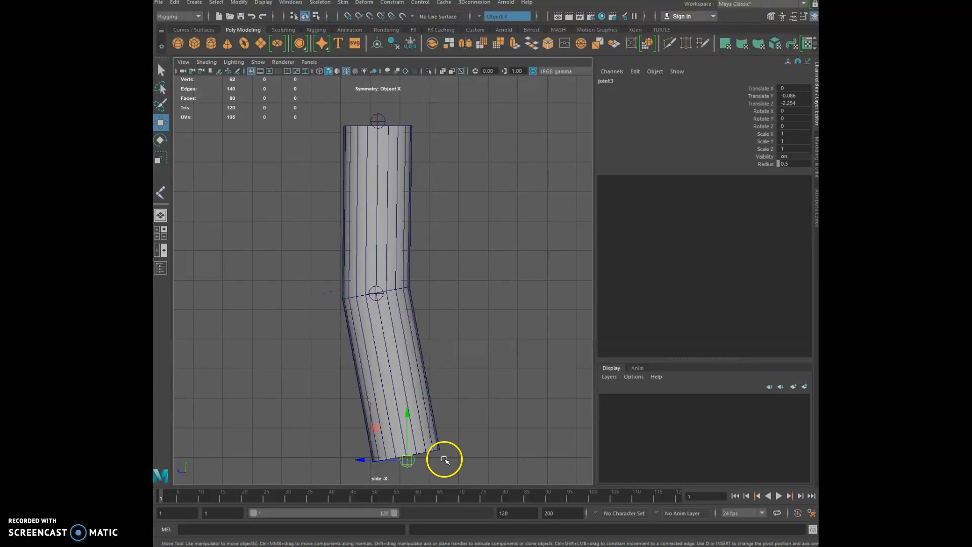
# Step: Select all three joints and centre them in the cylinder by moving them along X to about -0.78
pyautogui.press('space')
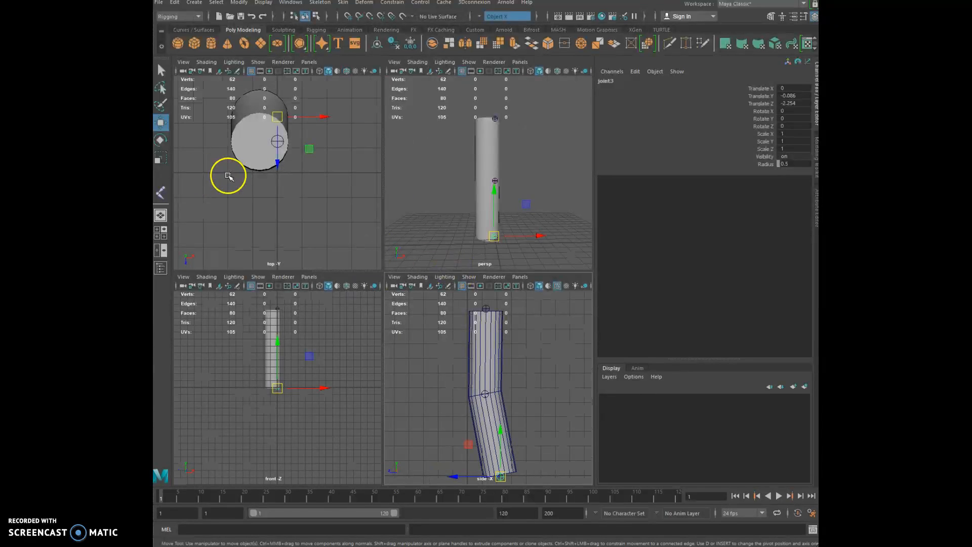
pyautogui.click(496, 117)
pyautogui.click(496, 181)
pyautogui.click(495, 235)
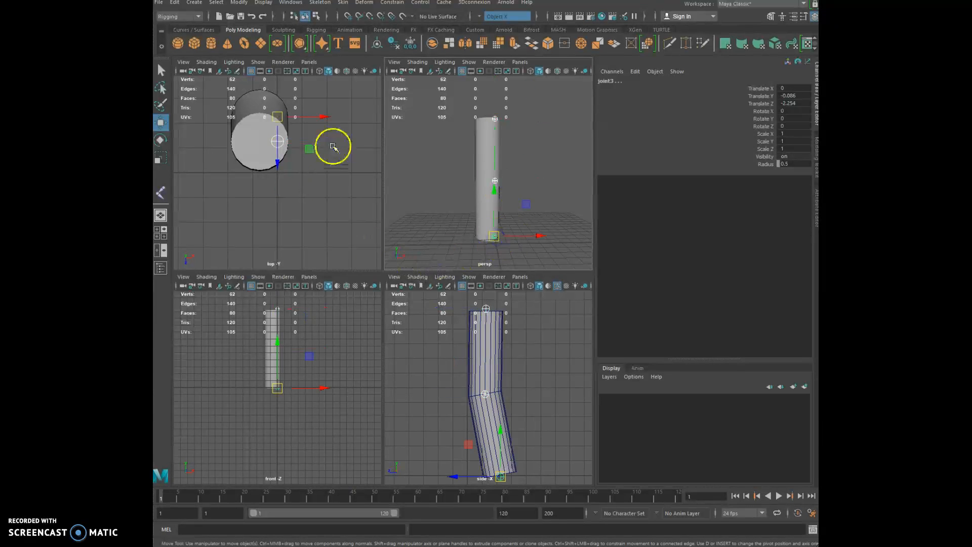
pyautogui.moveTo(322, 115); pyautogui.dragTo(307, 114)
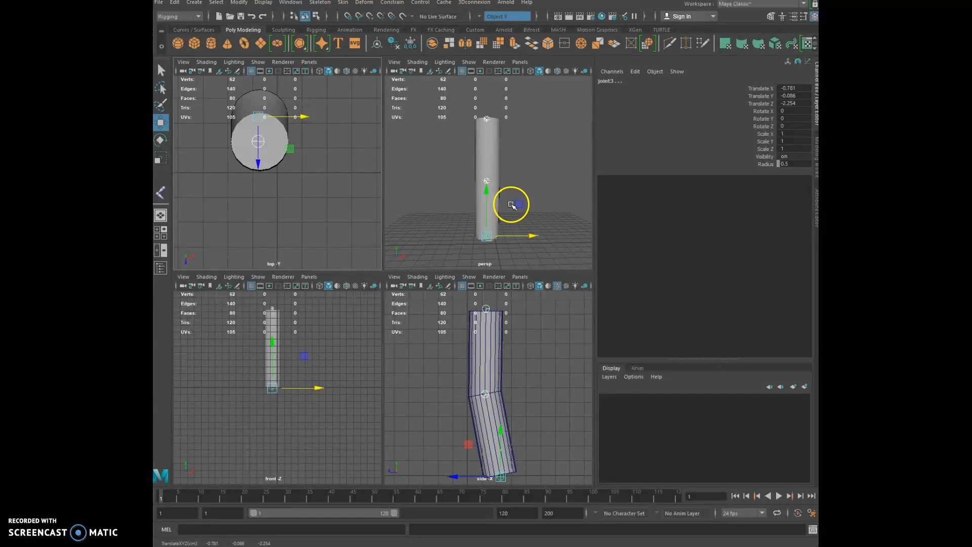
pyautogui.press('space')
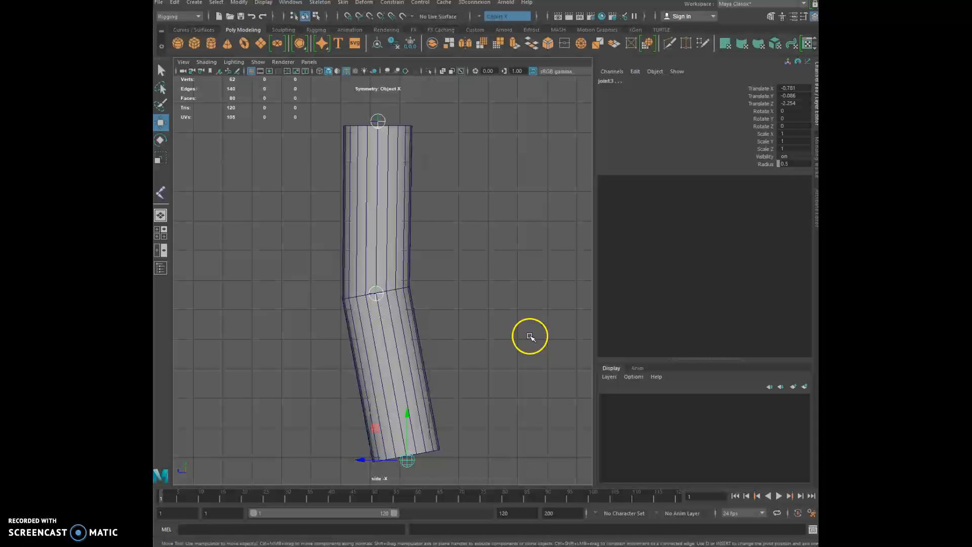
pyautogui.click(476, 244)
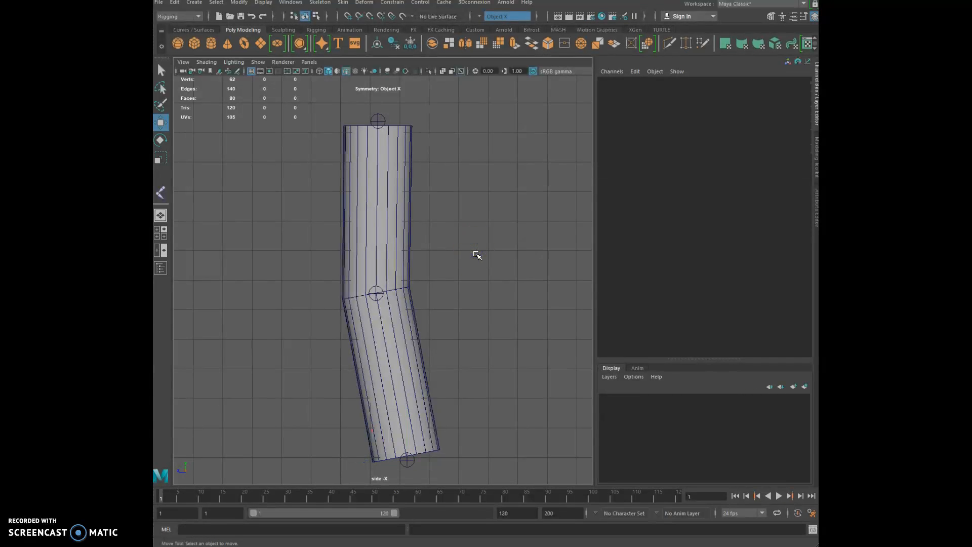
# Step: Try parenting the bend joint to the top joint and the base joint to the bend joint, and undo the parenting
pyautogui.click(378, 294)
pyautogui.click(382, 120)
pyautogui.press('Down')
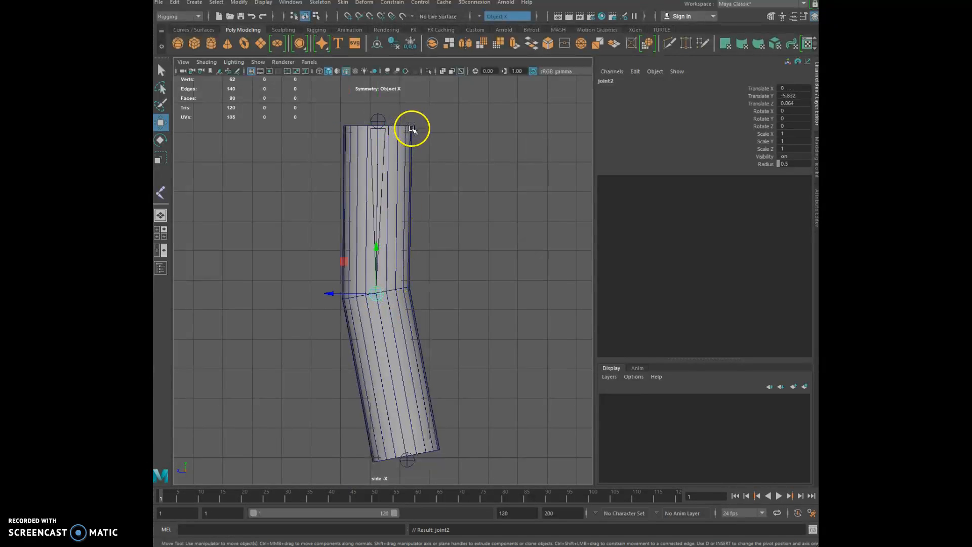
pyautogui.click(409, 461)
pyautogui.keyDown('shift'); pyautogui.click(376, 292); pyautogui.keyUp('shift')
pyautogui.press('p')
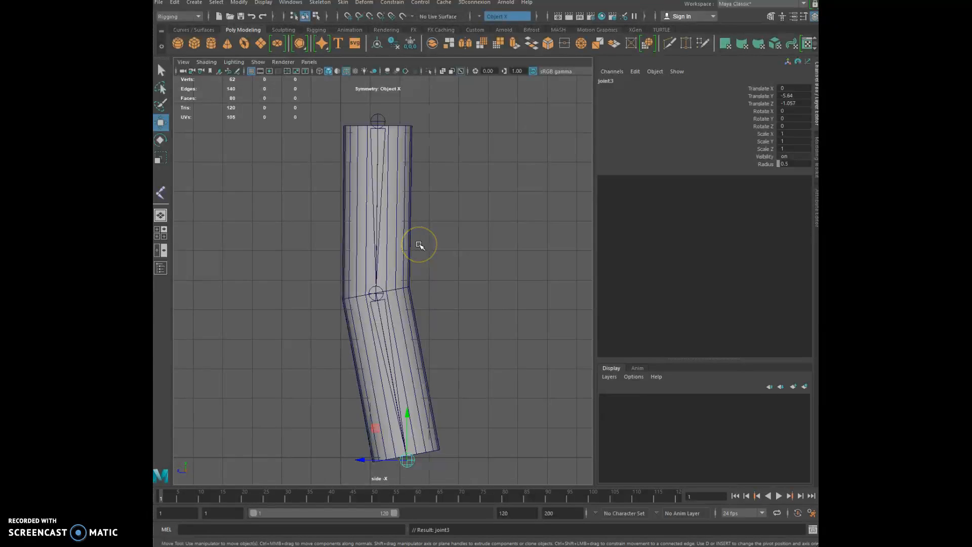
pyautogui.click(425, 169)
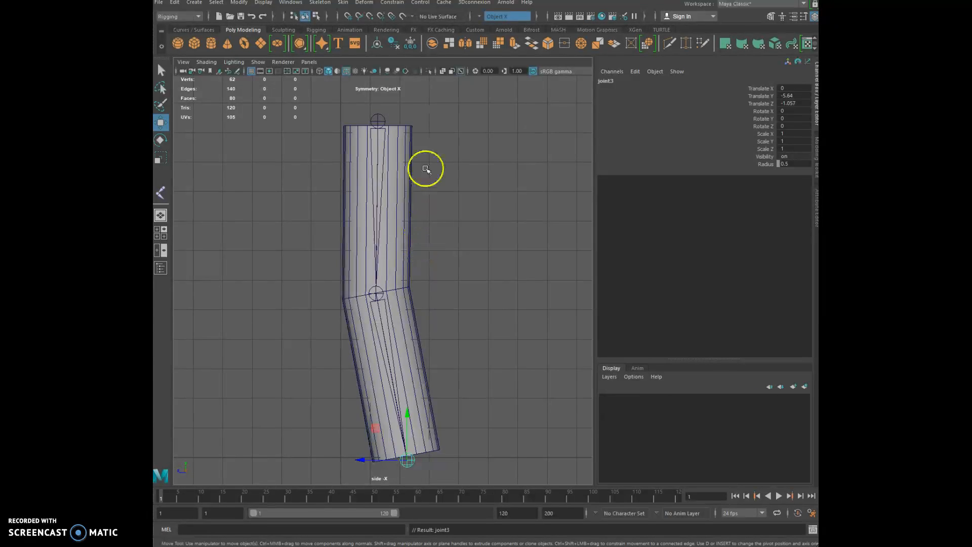
pyautogui.click(378, 122)
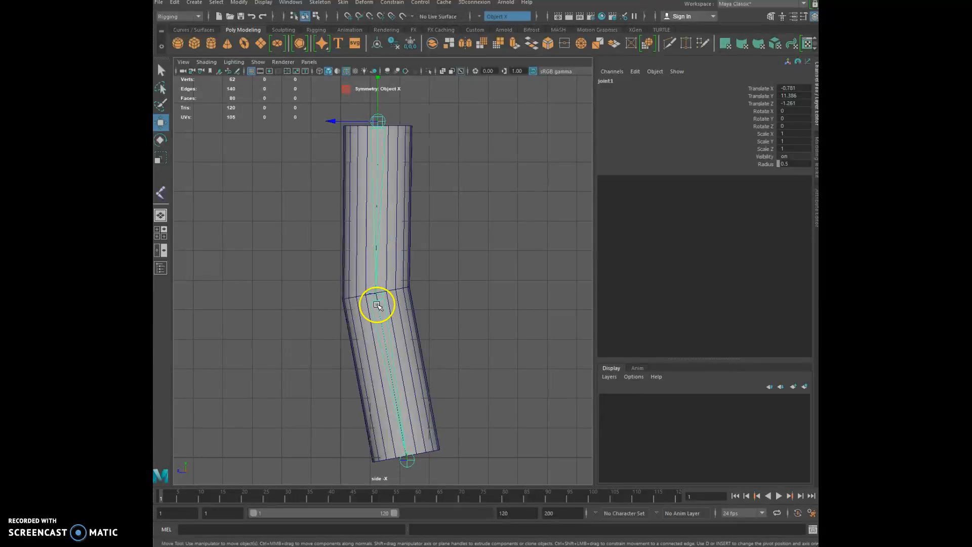
pyautogui.hotkey('ctrl', 'z')
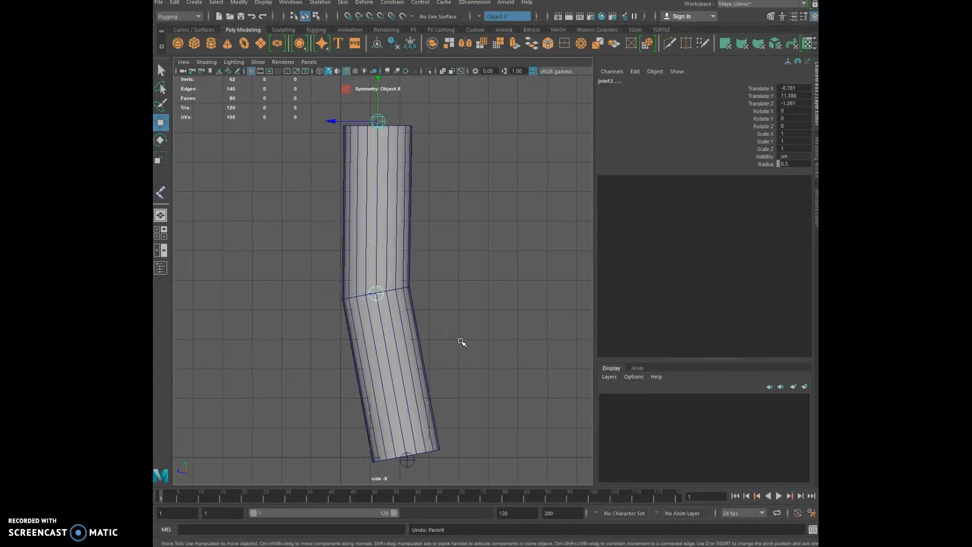
# Step: Try the reverse parenting order by making the top joint a child of the bend joint, and undo it
pyautogui.click(489, 351)
pyautogui.click(377, 293)
pyautogui.click(369, 123)
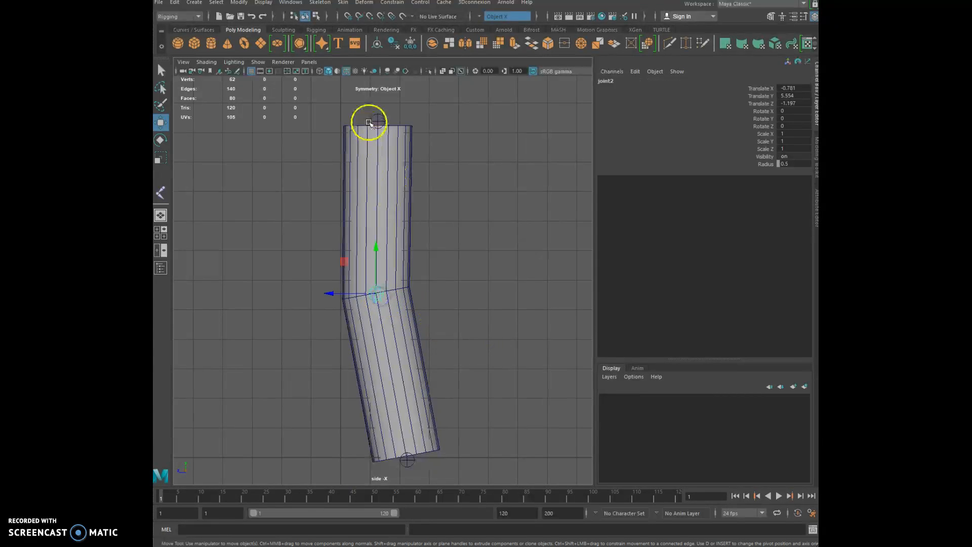
pyautogui.click(386, 127)
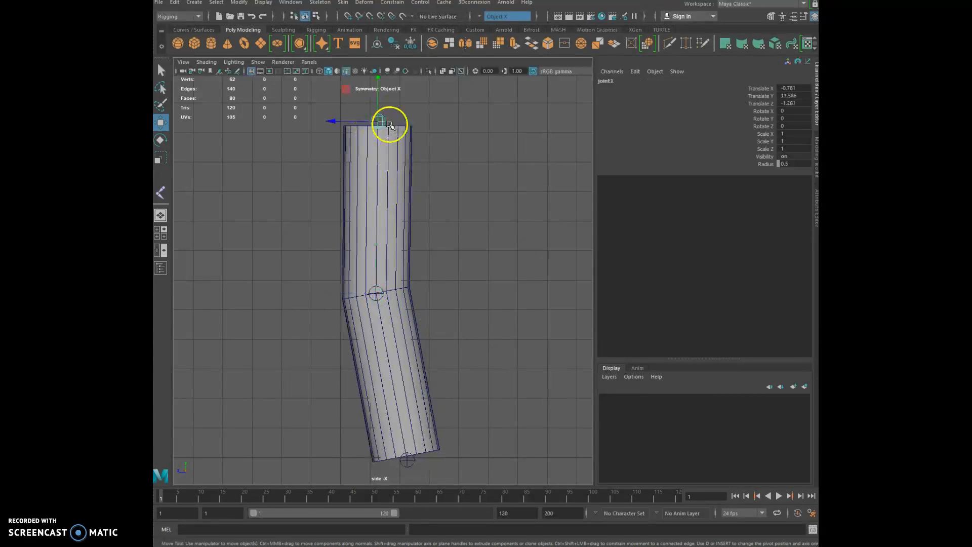
pyautogui.click(372, 293)
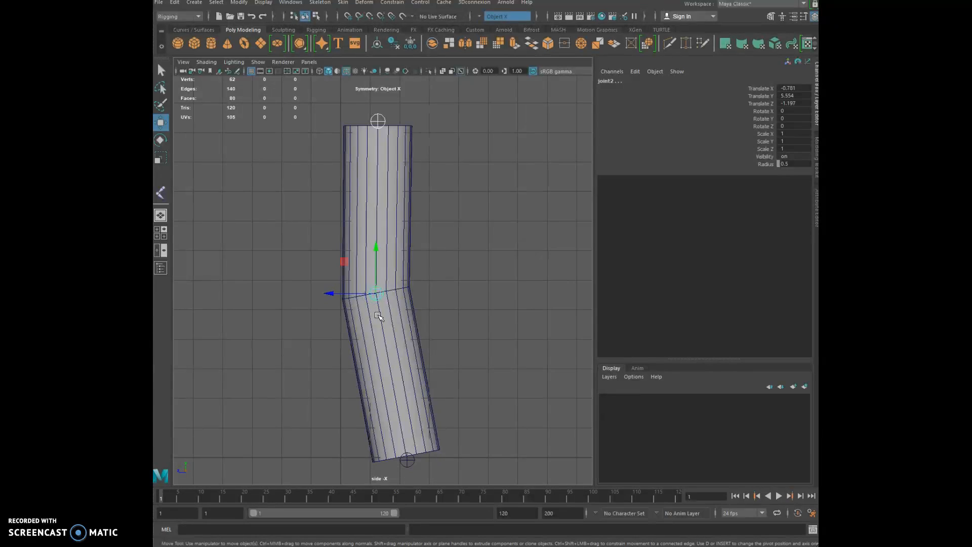
pyautogui.click(378, 310)
pyautogui.click(379, 122)
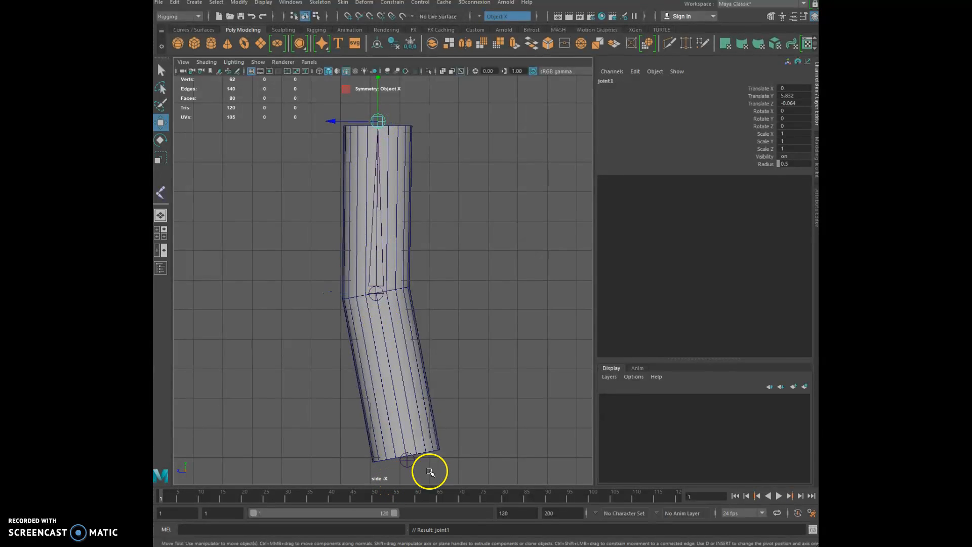
pyautogui.press('Down')
pyautogui.click(417, 143)
# Step: Parent the bend joint to the top joint and the base joint to the bend joint to form one chain
pyautogui.click(376, 295)
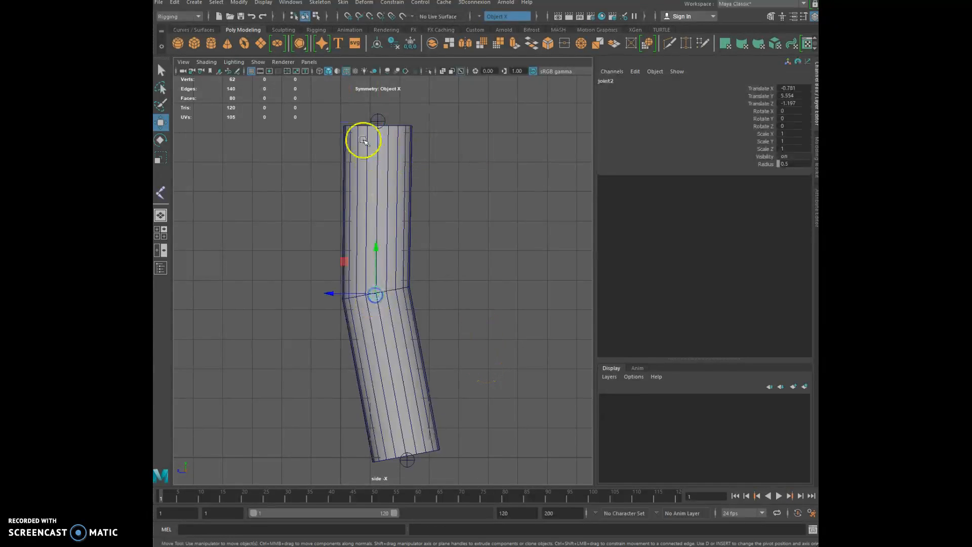
pyautogui.click(377, 122)
pyautogui.press('Down')
pyautogui.click(407, 461)
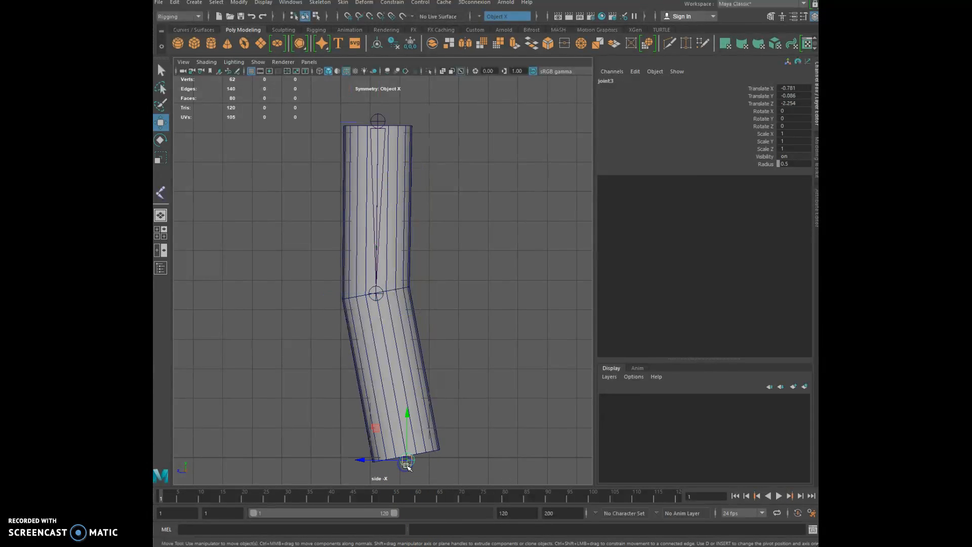
pyautogui.click(376, 294)
pyautogui.press('Down')
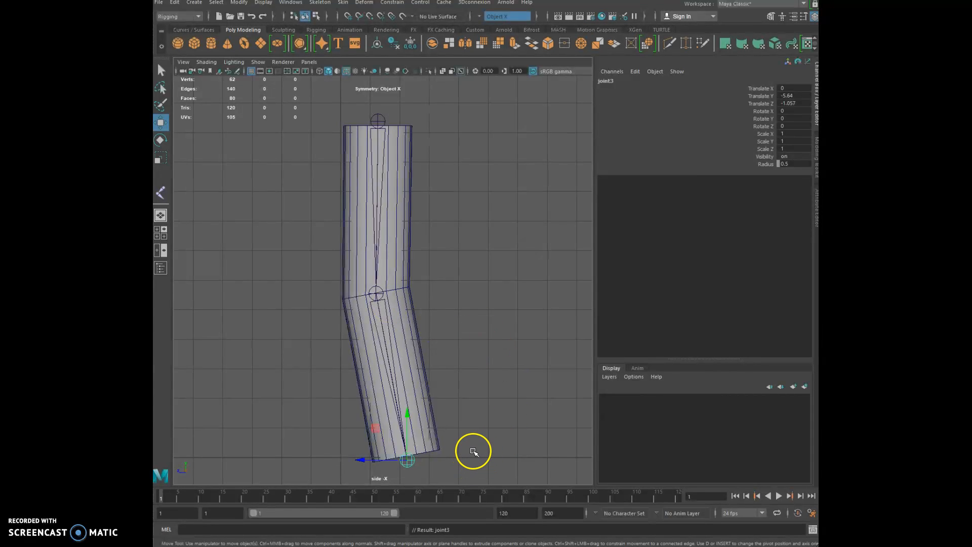
# Step: Select the joint chain together with the cylinder and bind the skin
pyautogui.click(546, 362)
pyautogui.click(380, 121)
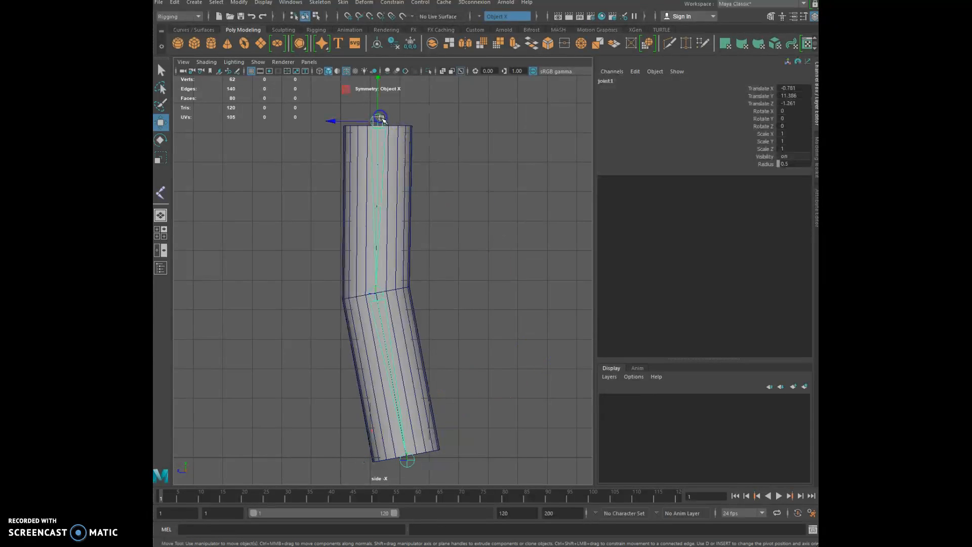
pyautogui.click(405, 145)
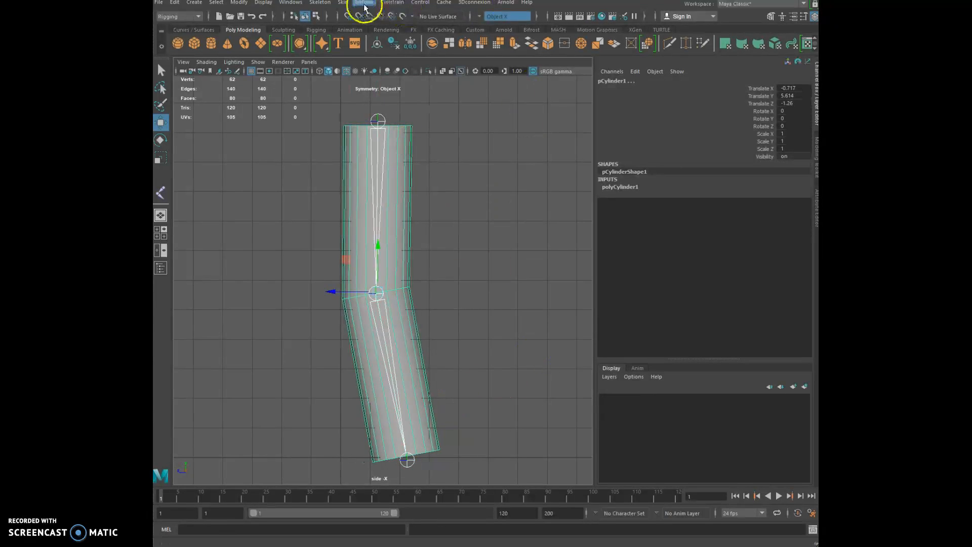
pyautogui.click(343, 3)
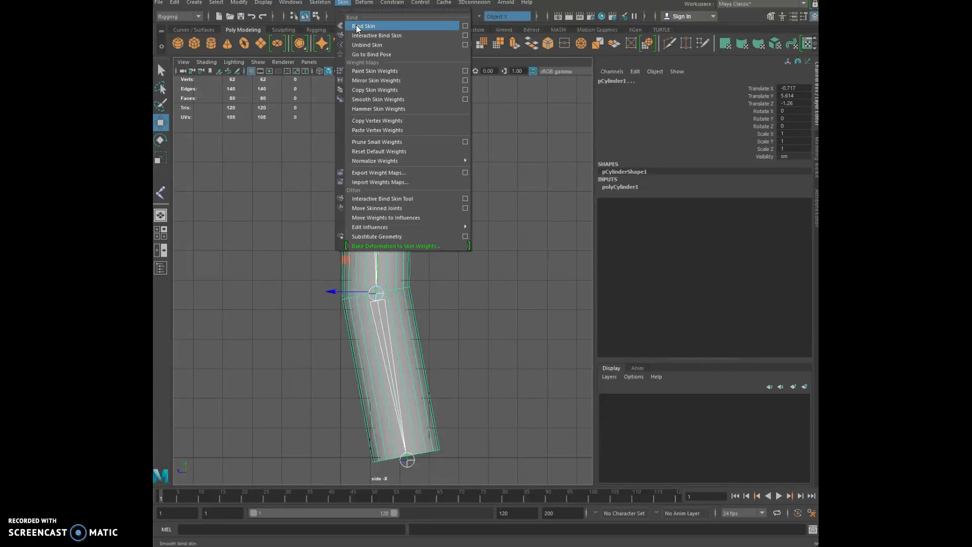
pyautogui.click(356, 27)
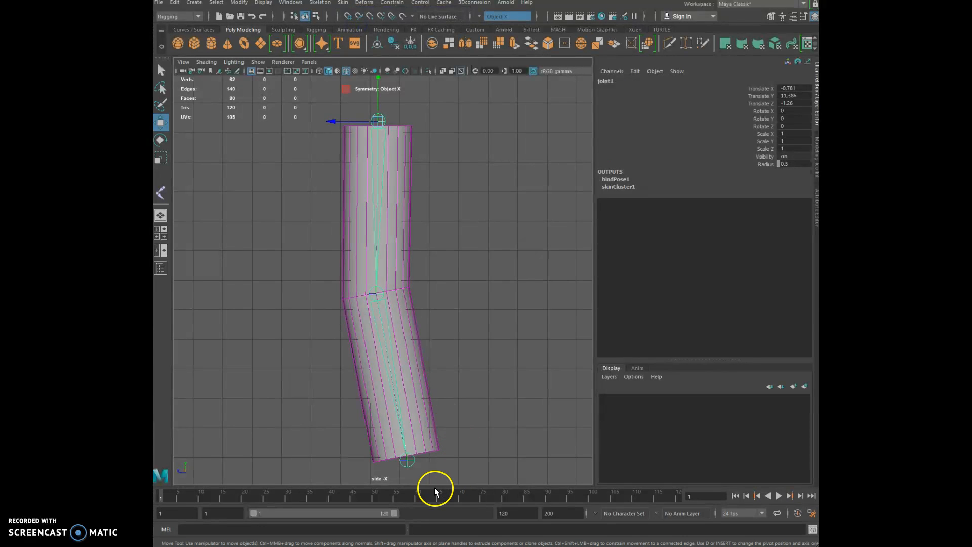
# Step: Create an IK handle from the top joint to the base joint and move it up and outward to test the bend
pyautogui.click(458, 337)
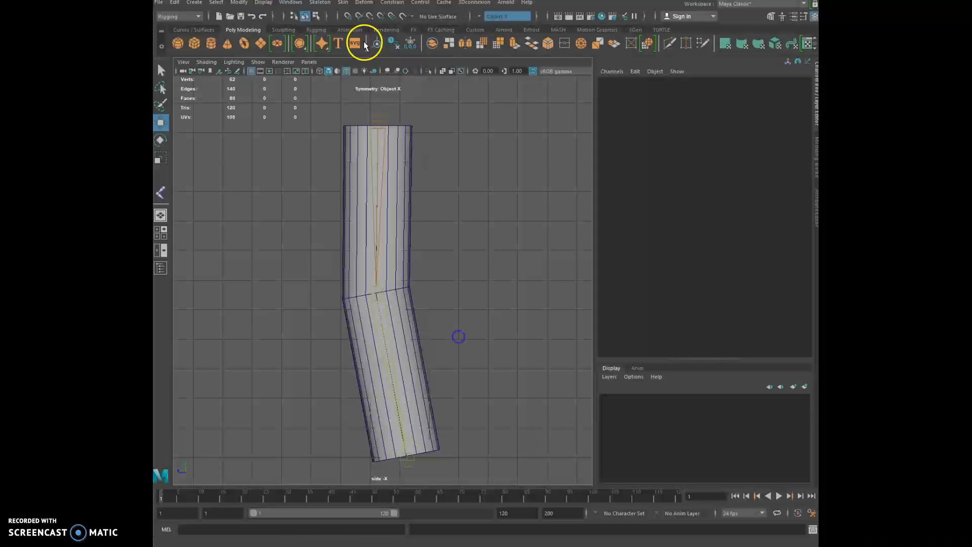
pyautogui.click(319, 3)
pyautogui.click(357, 119)
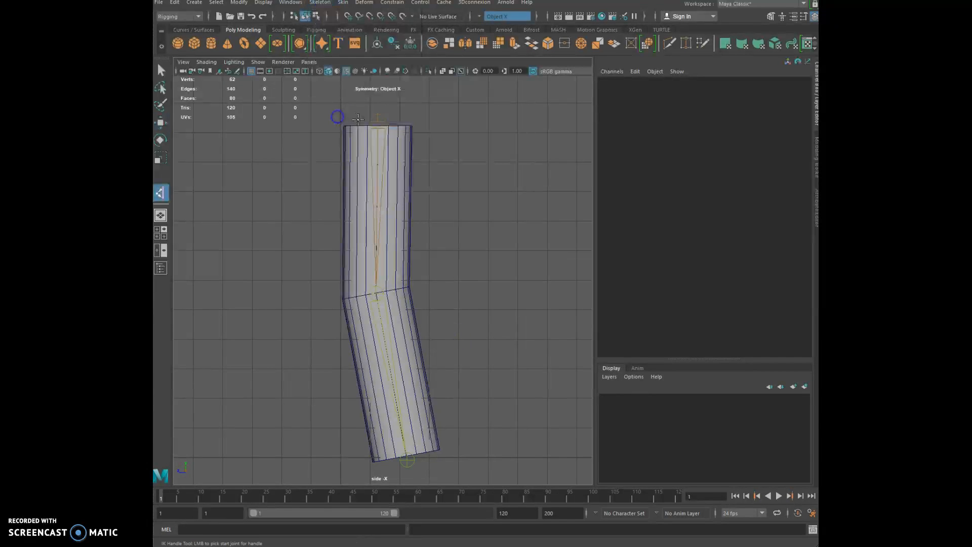
pyautogui.click(379, 120)
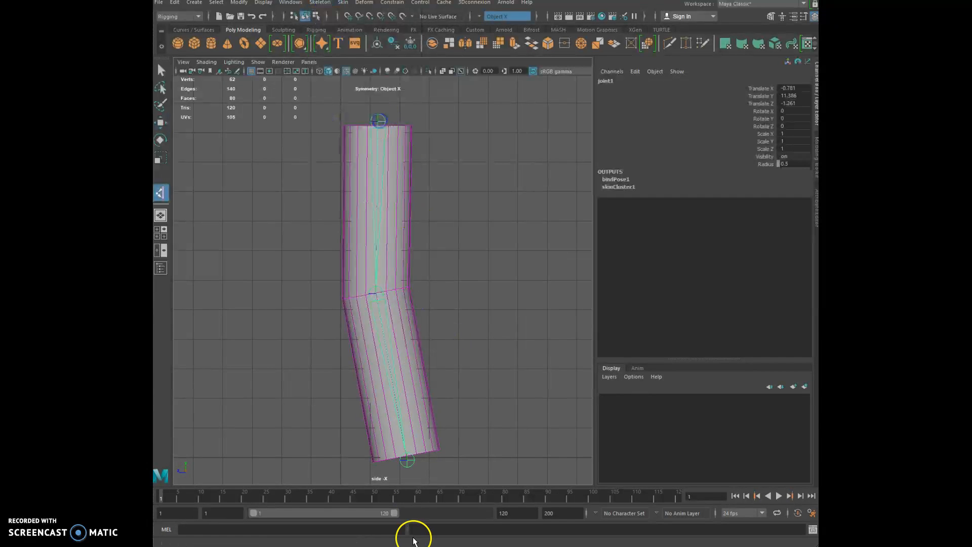
pyautogui.click(408, 459)
pyautogui.moveTo(408, 459); pyautogui.dragTo(526, 295)
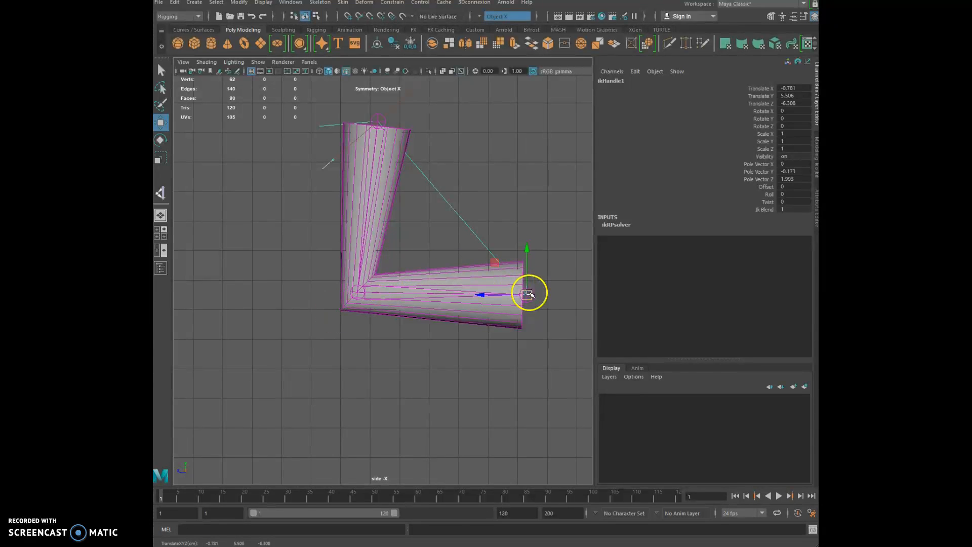
# Step: Undo the IK handle move, the IK handle and the skin binding
pyautogui.hotkey('ctrl', 'z')
pyautogui.hotkey('ctrl', 'z')
pyautogui.hotkey('ctrl', 'z')
pyautogui.hotkey('ctrl', 'z')
pyautogui.hotkey('ctrl', 'z')
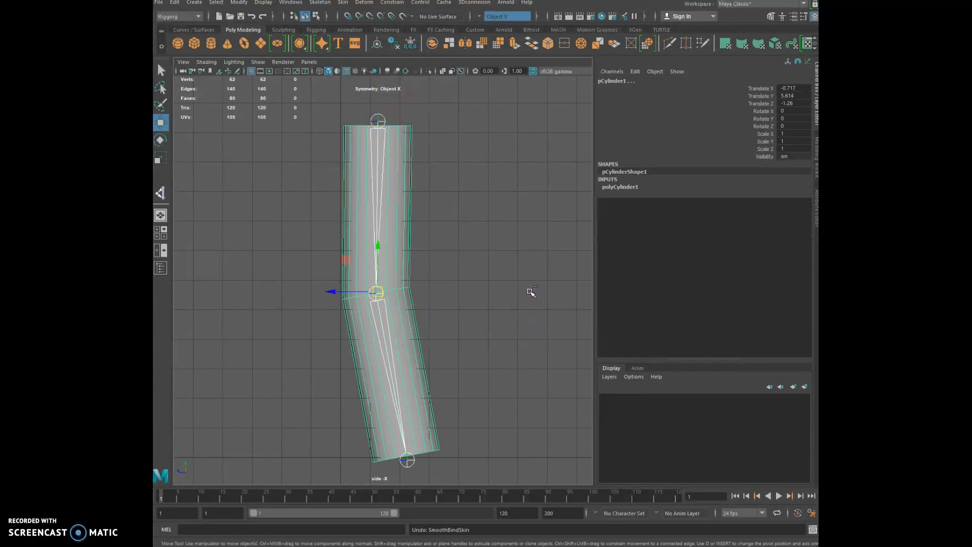
# Step: Cut the cylinder with Multi-Cut along one line just above the bend and one just below it
pyautogui.click(375, 253)
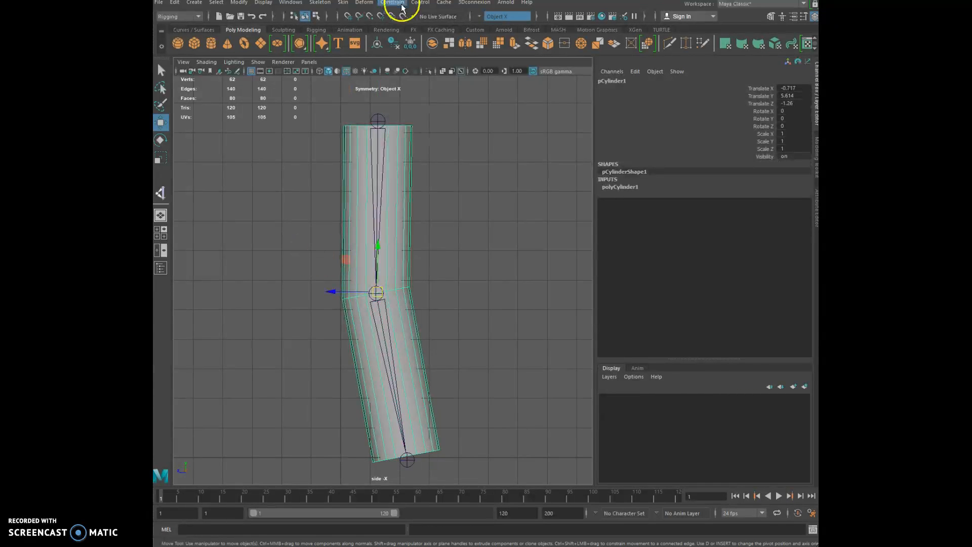
pyautogui.click(179, 16)
pyautogui.click(181, 25)
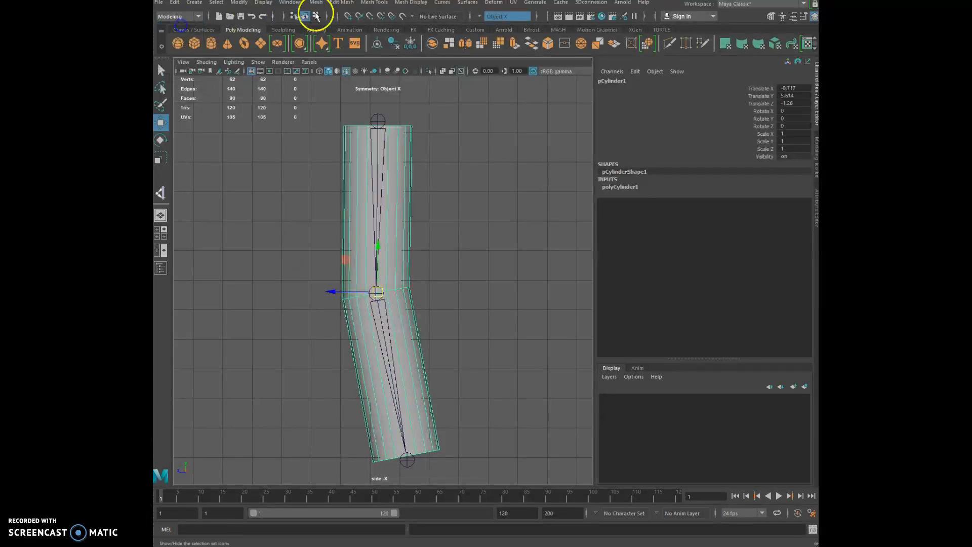
pyautogui.click(379, 3)
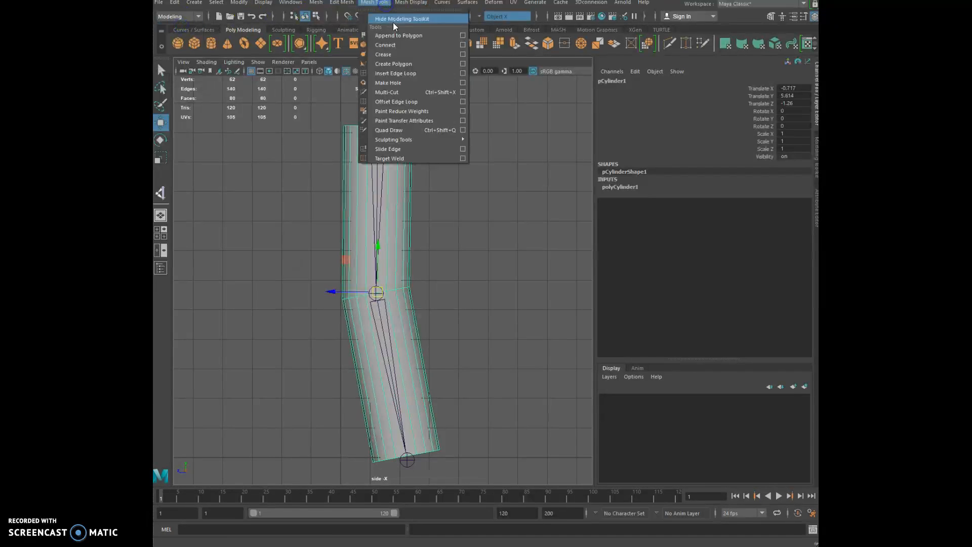
pyautogui.click(408, 93)
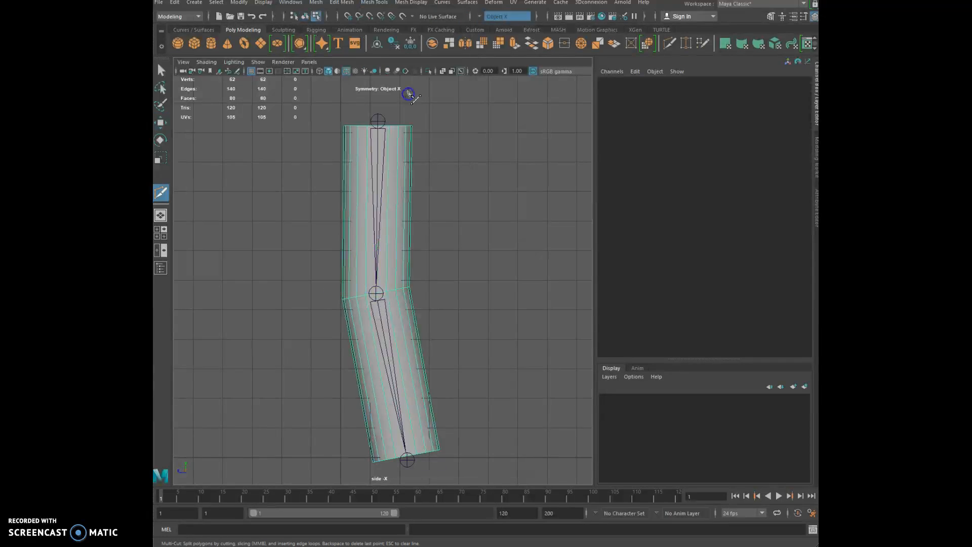
pyautogui.click(337, 271)
pyautogui.click(415, 281)
pyautogui.click(343, 328)
pyautogui.click(414, 295)
pyautogui.click(161, 122)
pyautogui.click(287, 160)
# Step: Select the joint chain with the newly cut cylinder and bind the skin to the joints again
pyautogui.moveTo(364, 145); pyautogui.dragTo(391, 131, button='right')
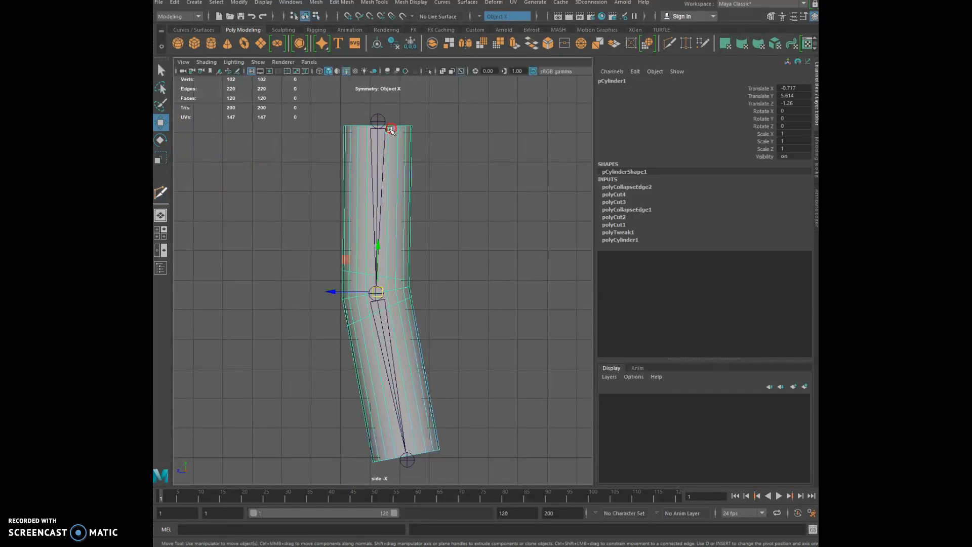
pyautogui.click(379, 125)
pyautogui.click(355, 142)
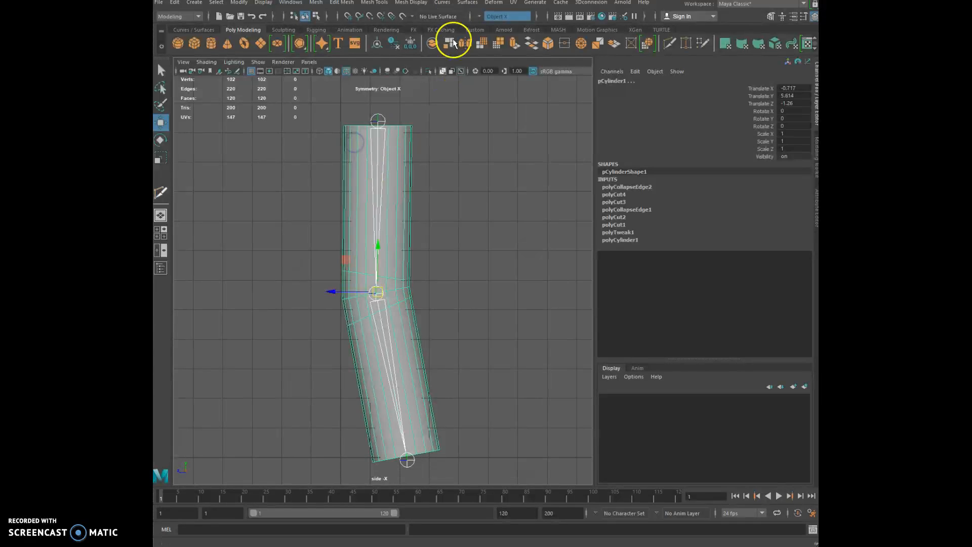
pyautogui.click(186, 16)
pyautogui.click(174, 37)
pyautogui.click(342, 3)
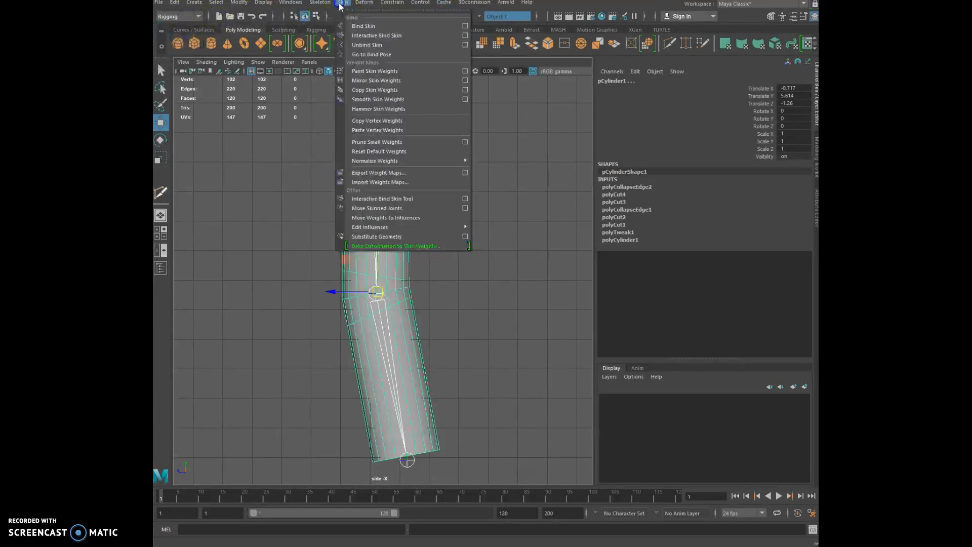
pyautogui.click(349, 7)
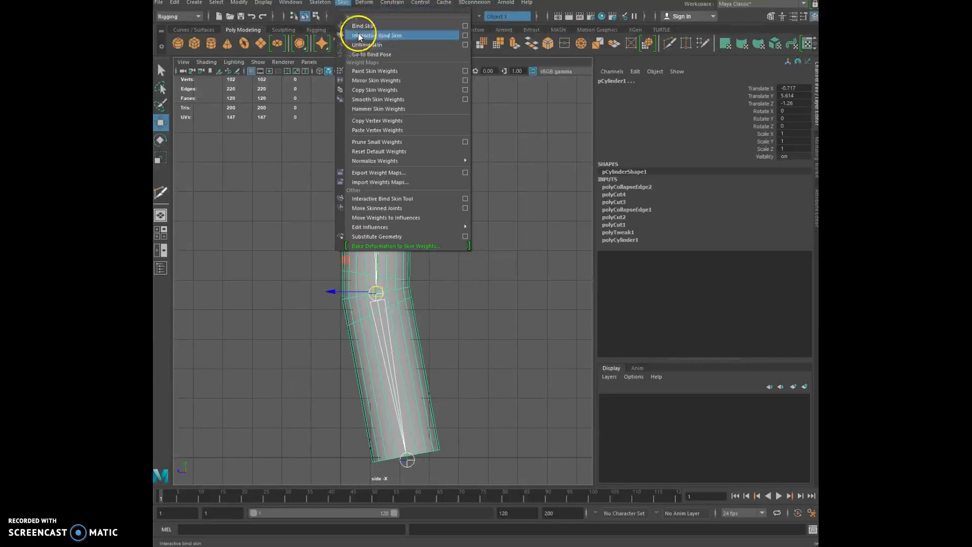
pyautogui.click(362, 26)
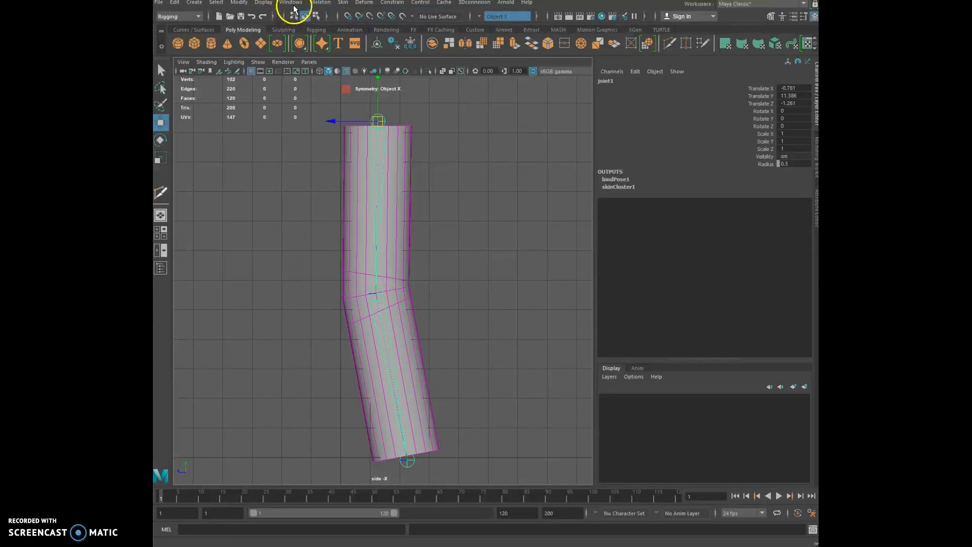
pyautogui.click(316, 3)
pyautogui.click(336, 118)
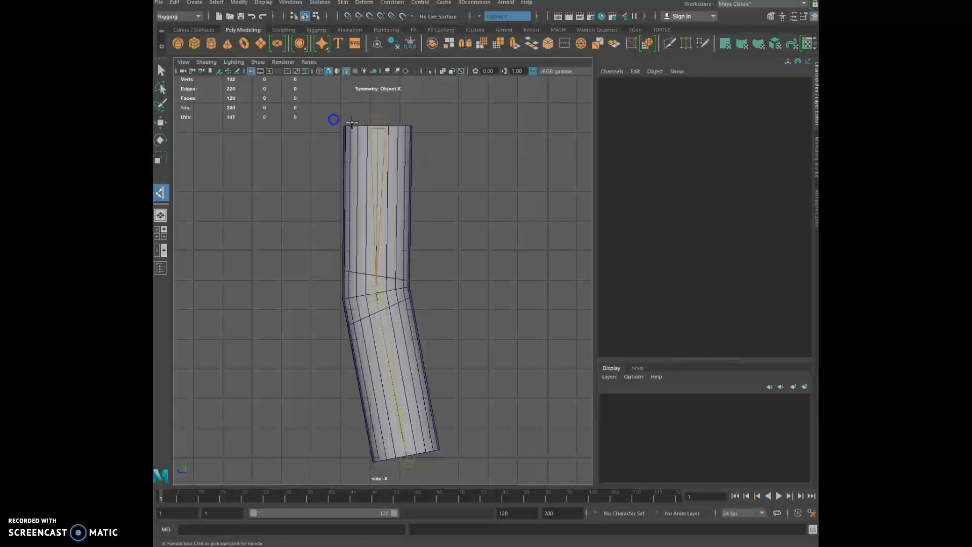
pyautogui.click(377, 120)
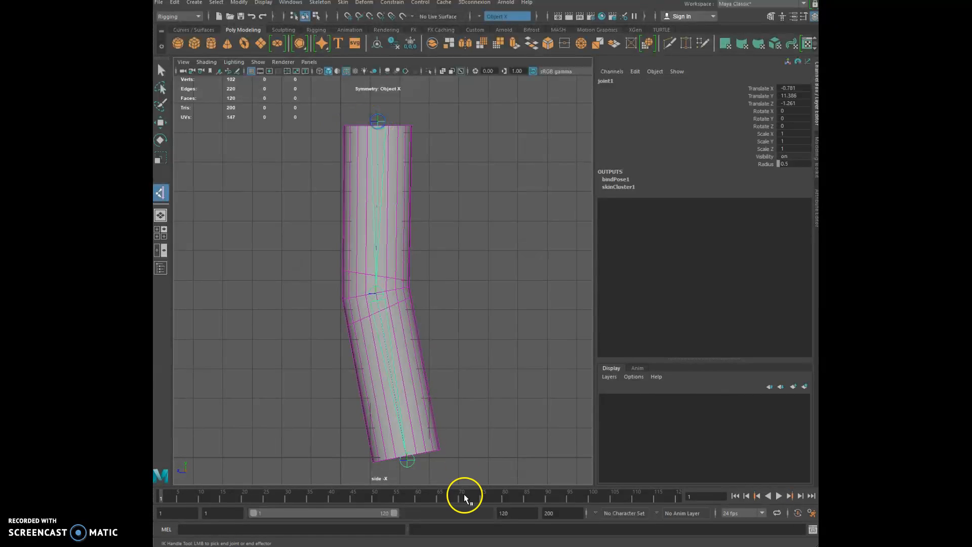
pyautogui.click(161, 122)
pyautogui.click(297, 157)
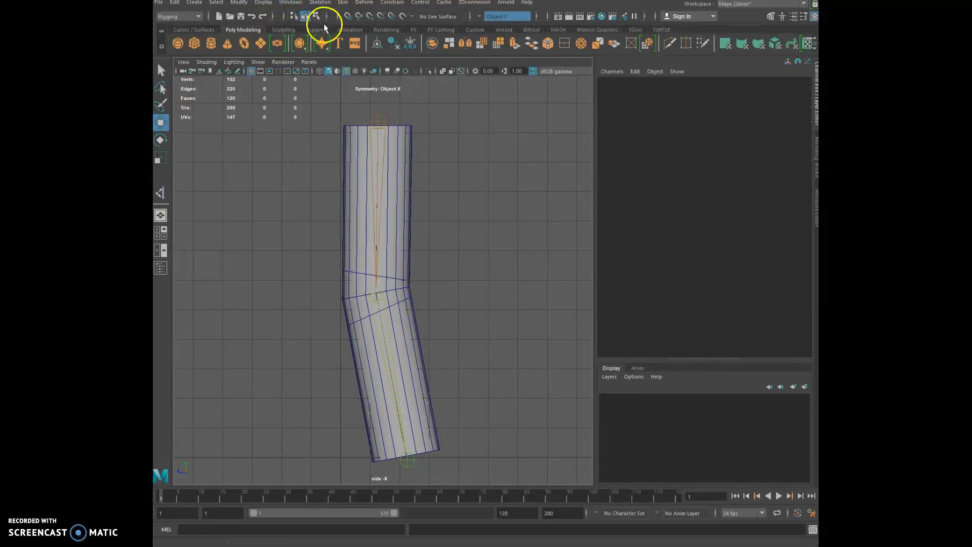
# Step: Create an IK handle running from the top joint to the base joint
pyautogui.click(320, 2)
pyautogui.click(329, 117)
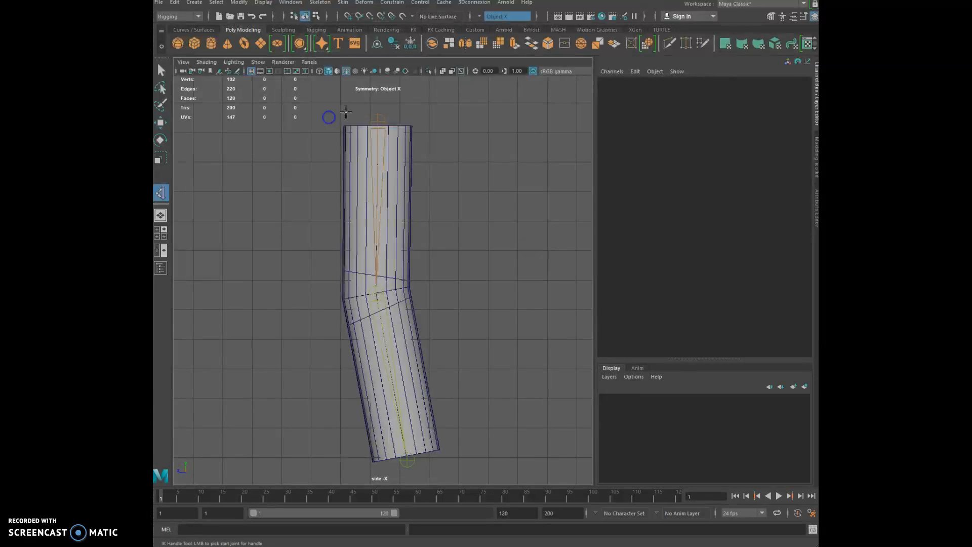
pyautogui.click(377, 120)
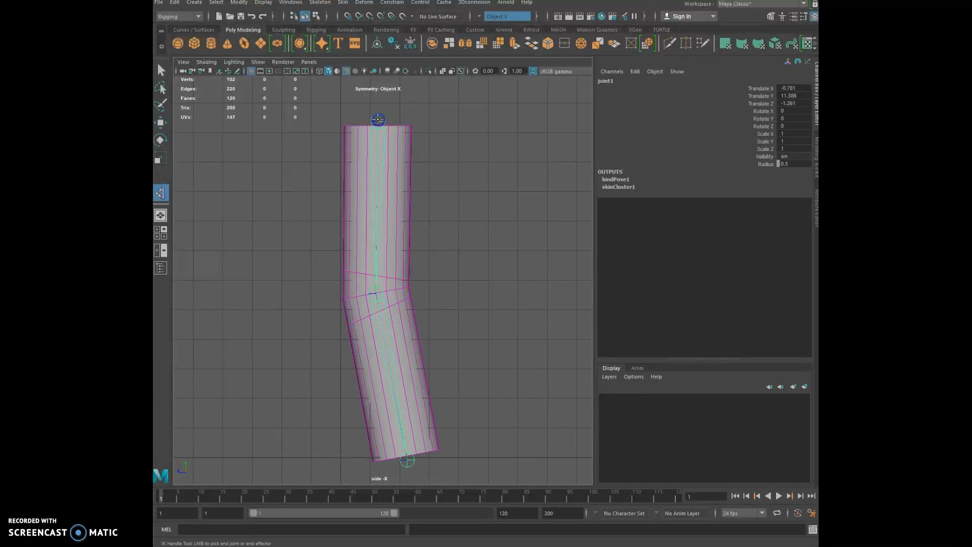
pyautogui.click(409, 460)
# Step: Test the cylinder's bend by raising the IK handle twice, undoing each move
pyautogui.moveTo(408, 461); pyautogui.dragTo(442, 354)
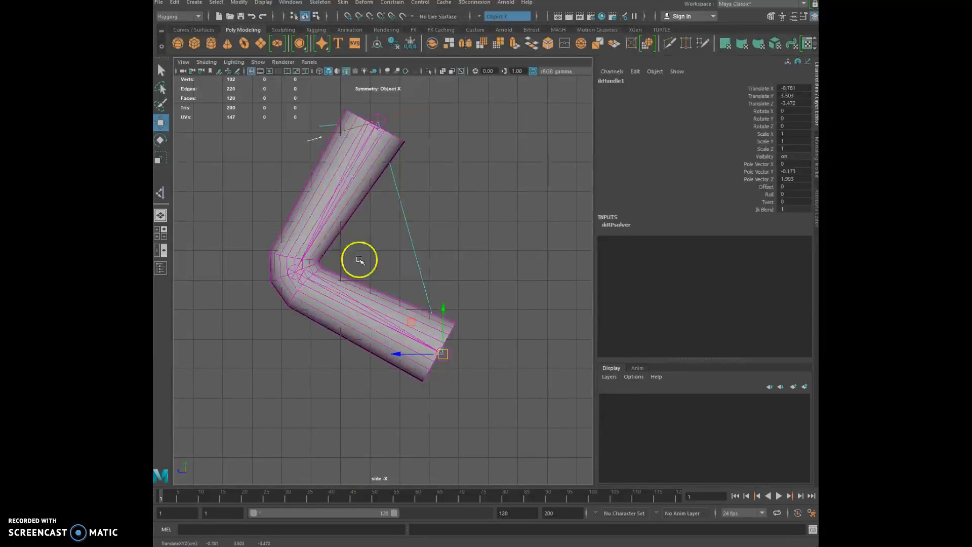
pyautogui.hotkey('ctrl', 'z')
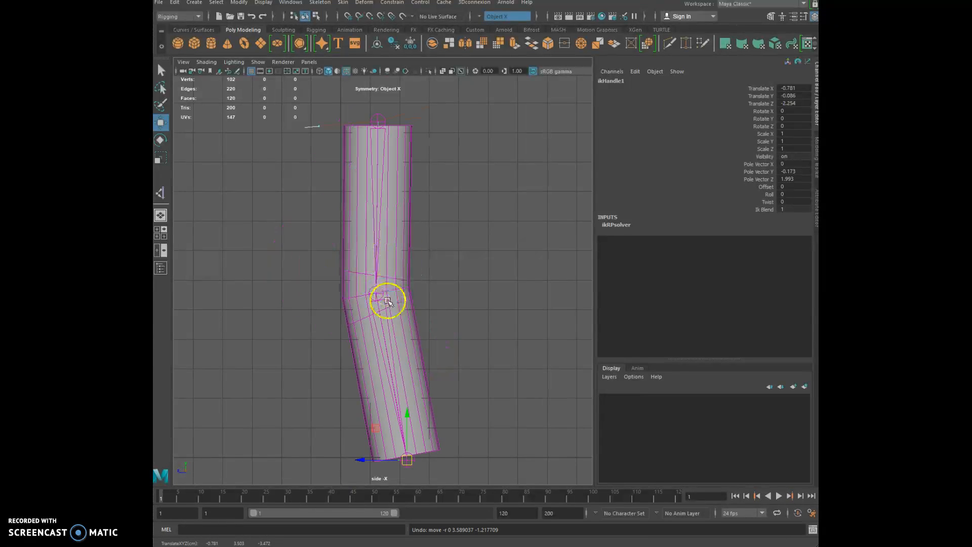
pyautogui.click(408, 460)
pyautogui.moveTo(407, 460); pyautogui.dragTo(408, 393)
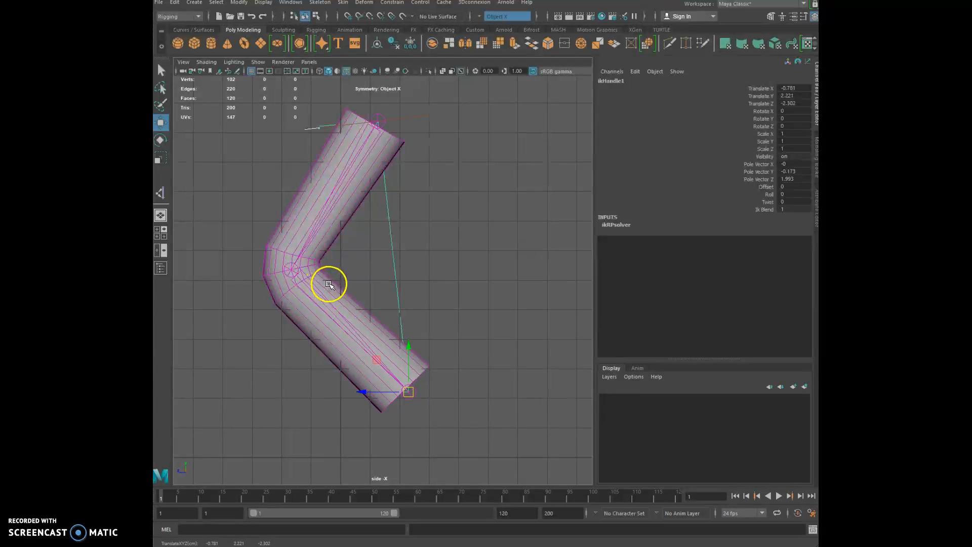
pyautogui.hotkey('ctrl', 'z')
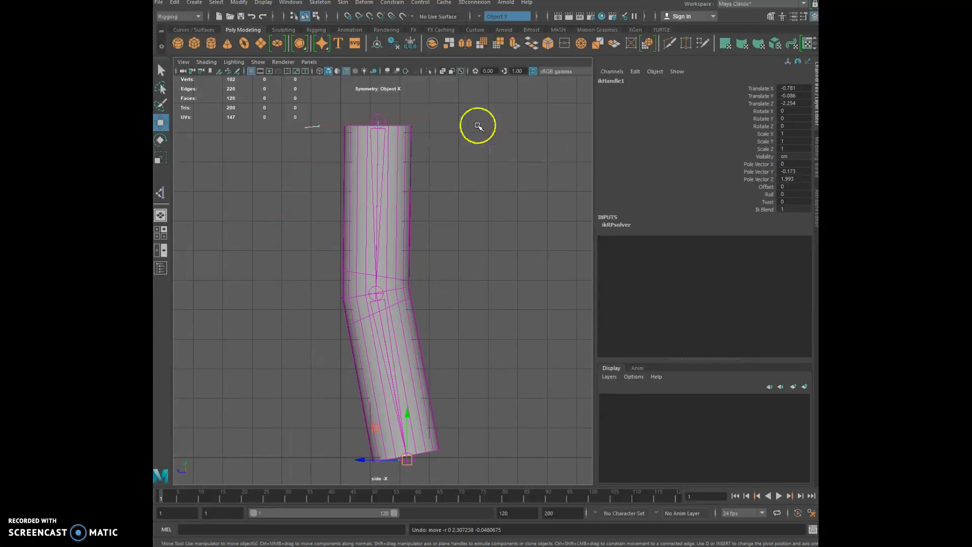
# Step: Select the chain from its top joint and delete it, leaving only the cylinder
pyautogui.click(423, 117)
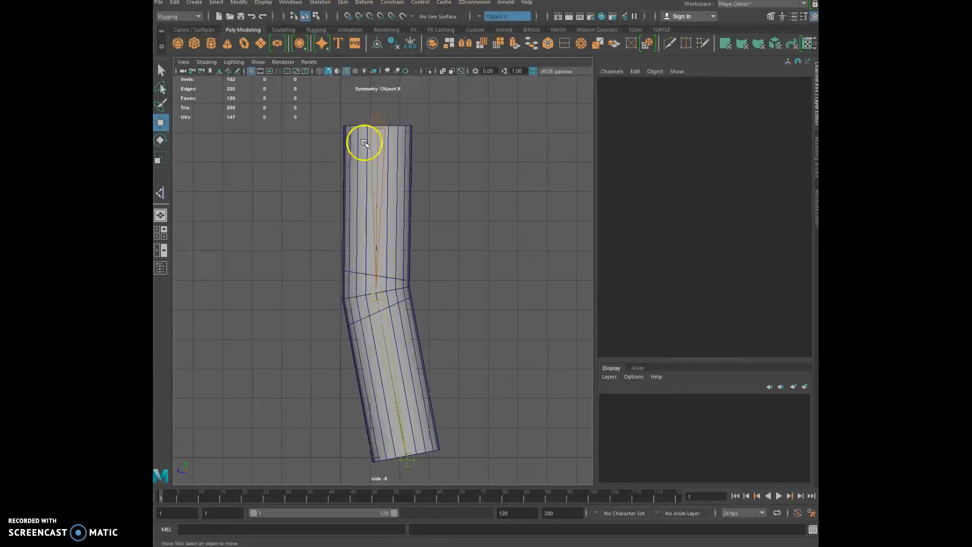
pyautogui.click(380, 118)
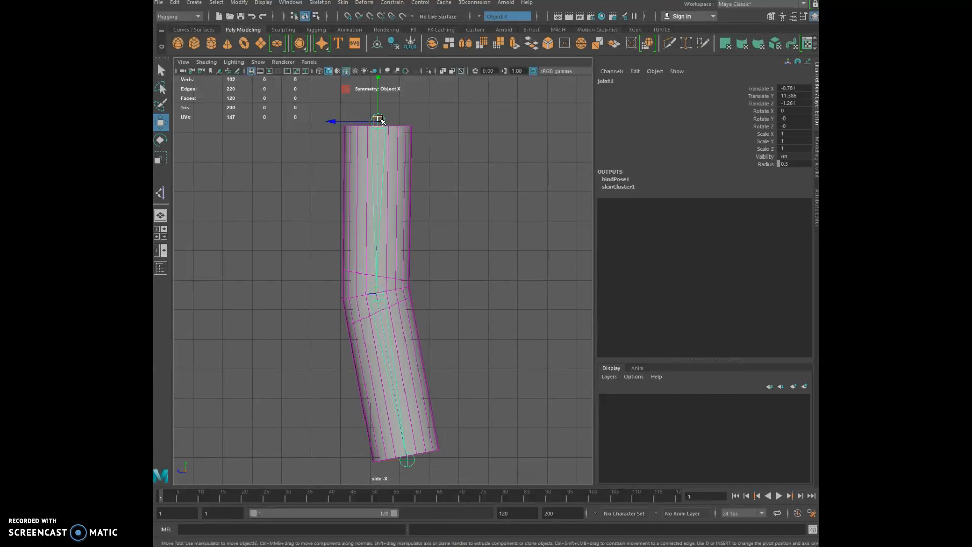
pyautogui.click(381, 121)
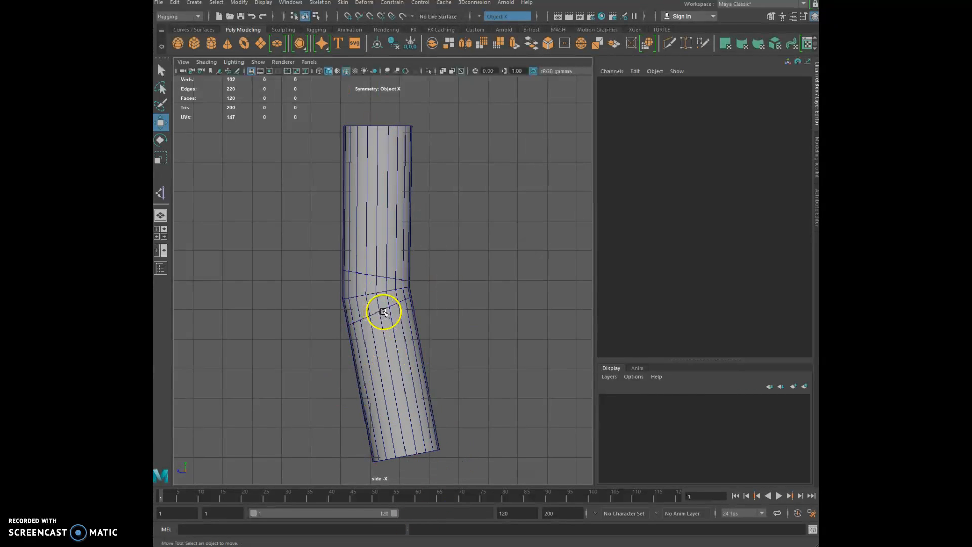